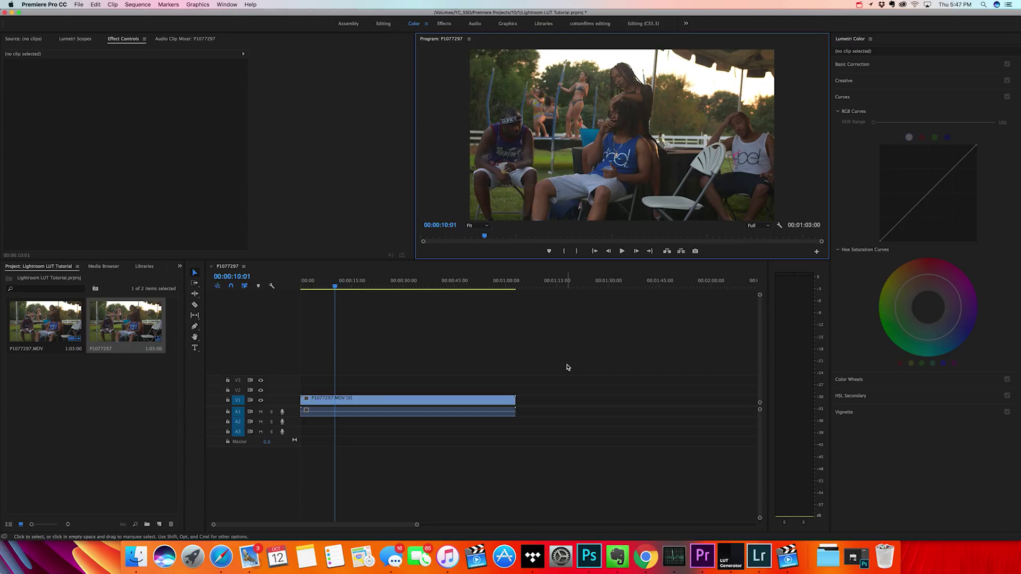
Step: Start a still-frame export from Premiere's timeline, then cancel it
left_click(578, 373)
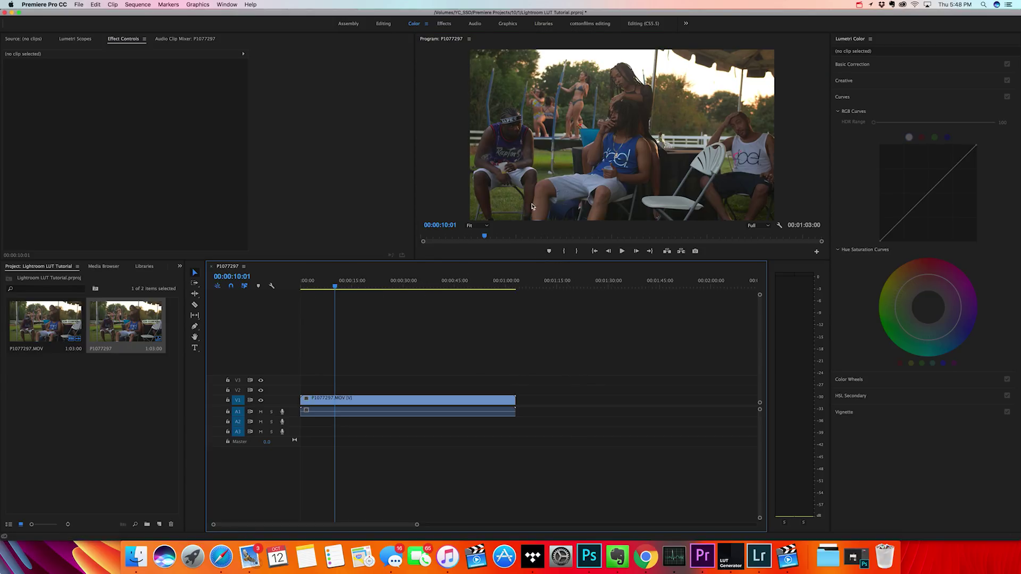
left_click(696, 254)
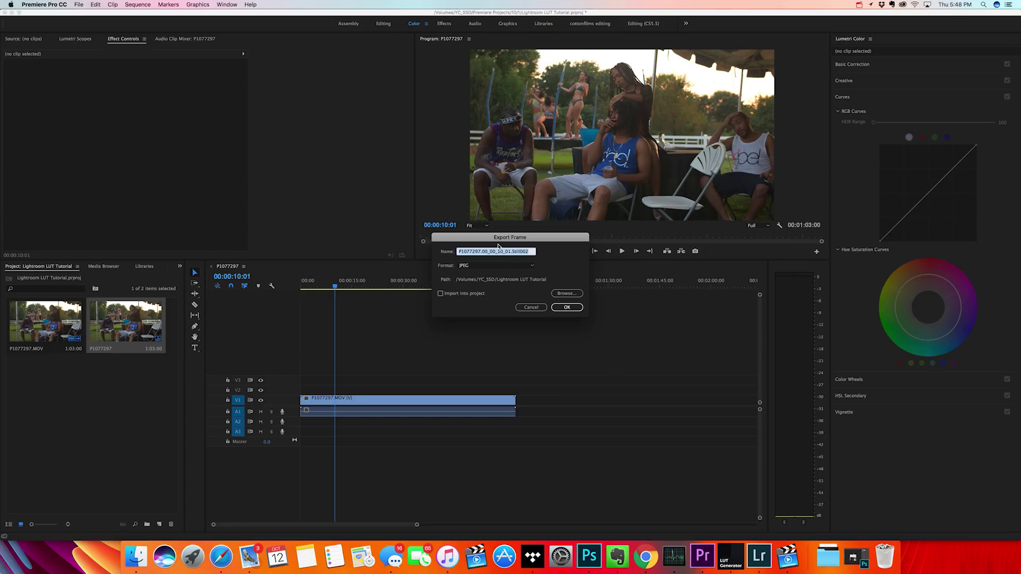
left_click(530, 308)
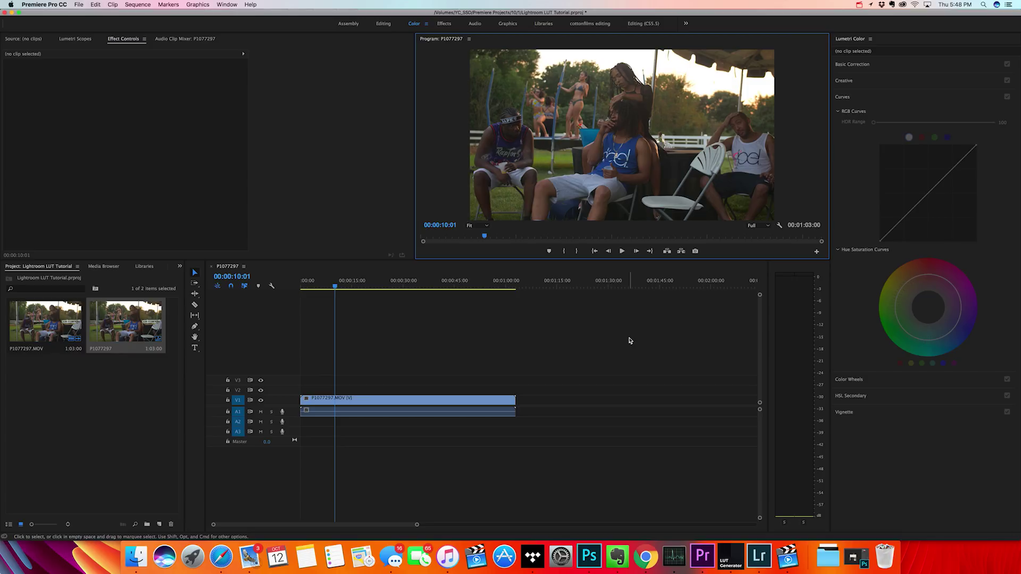
Step: Look up the free LUT Generator on its store page in the browser, then close the page
left_click(220, 559)
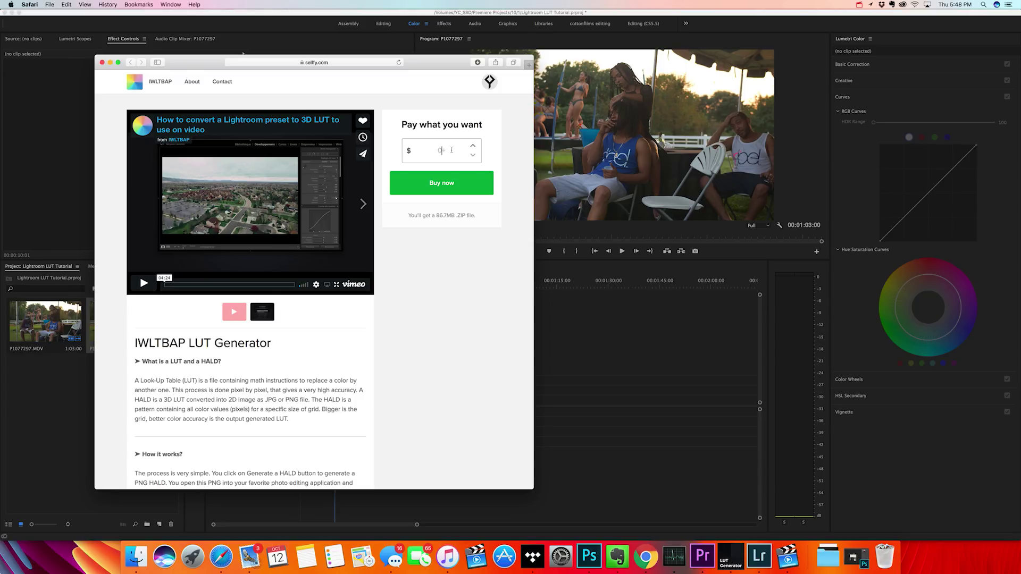
left_click(459, 182)
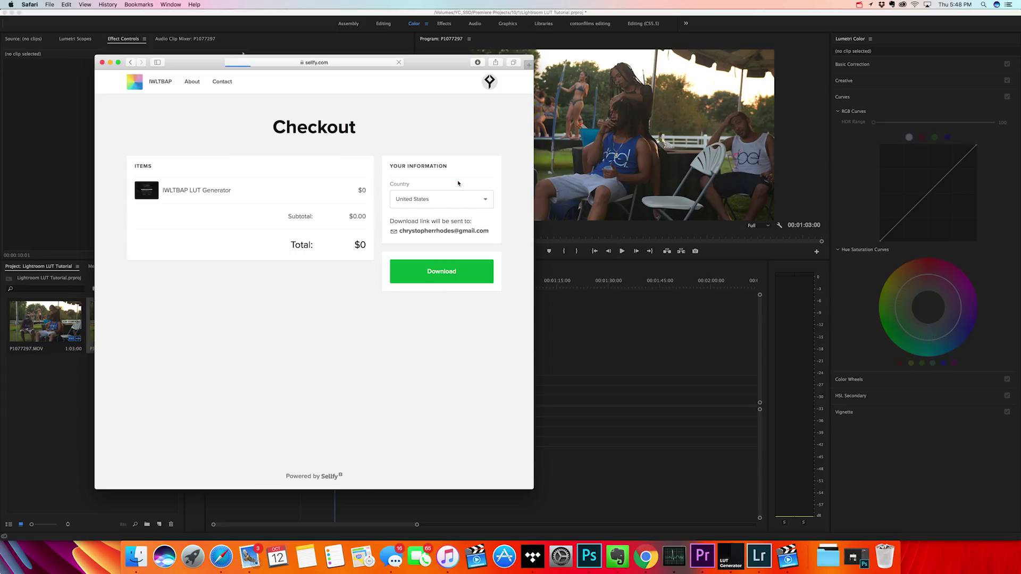
left_click(102, 63)
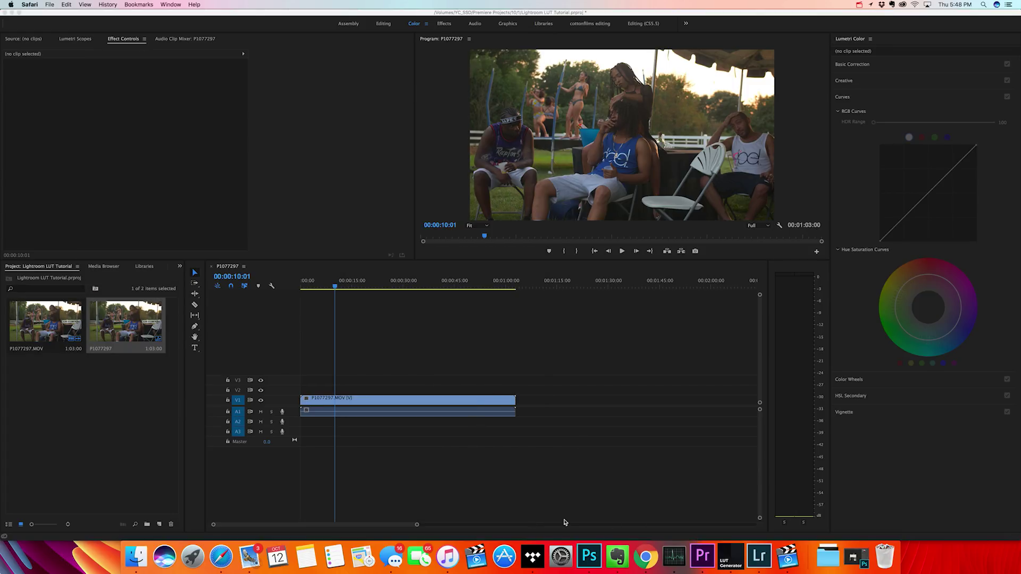
Step: Launch IWLTBAP LUT Generator, start a neutral HALD, dismiss the file dialog, and return to Lightroom
left_click(728, 548)
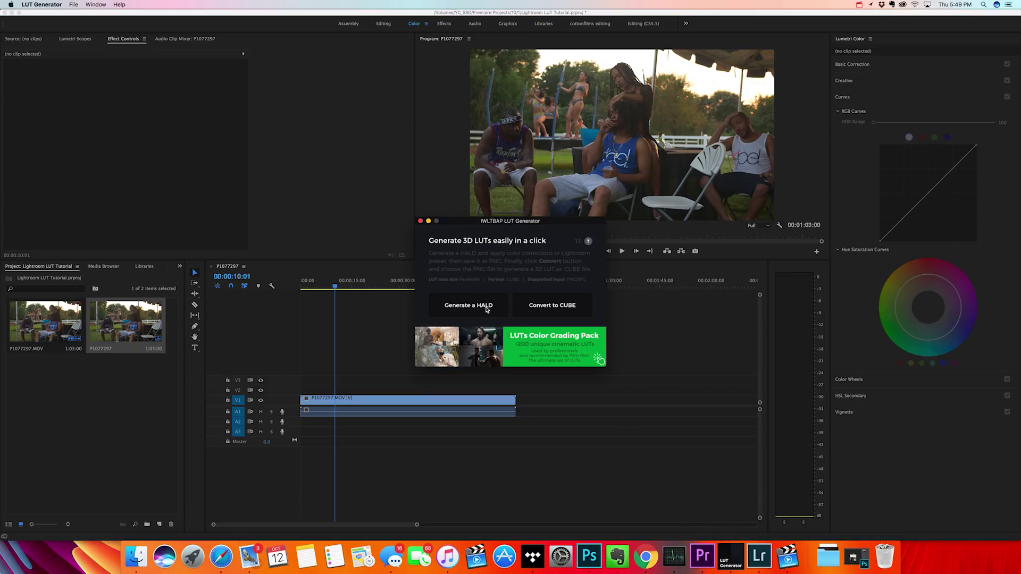
left_click(486, 308)
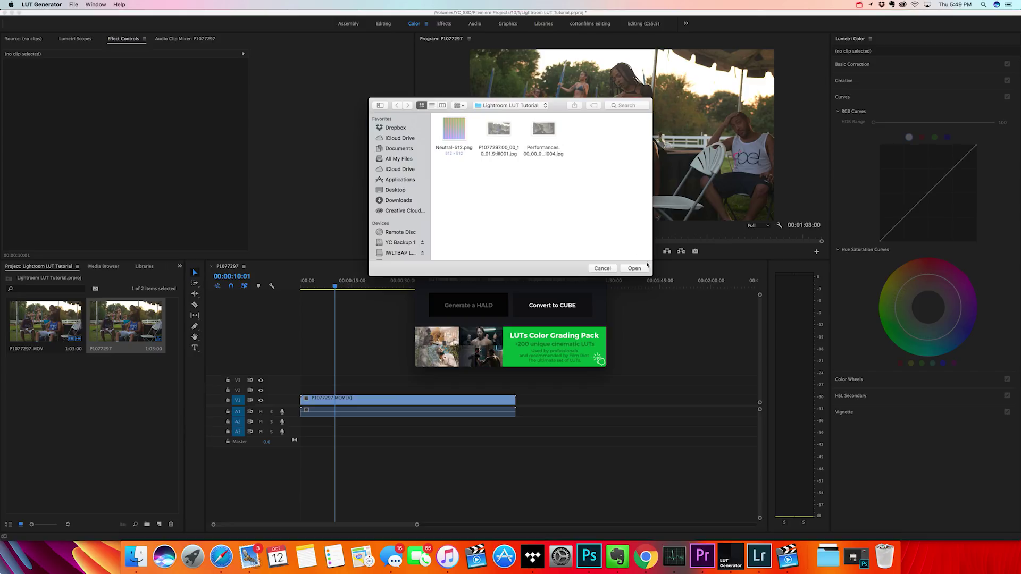
left_click(603, 268)
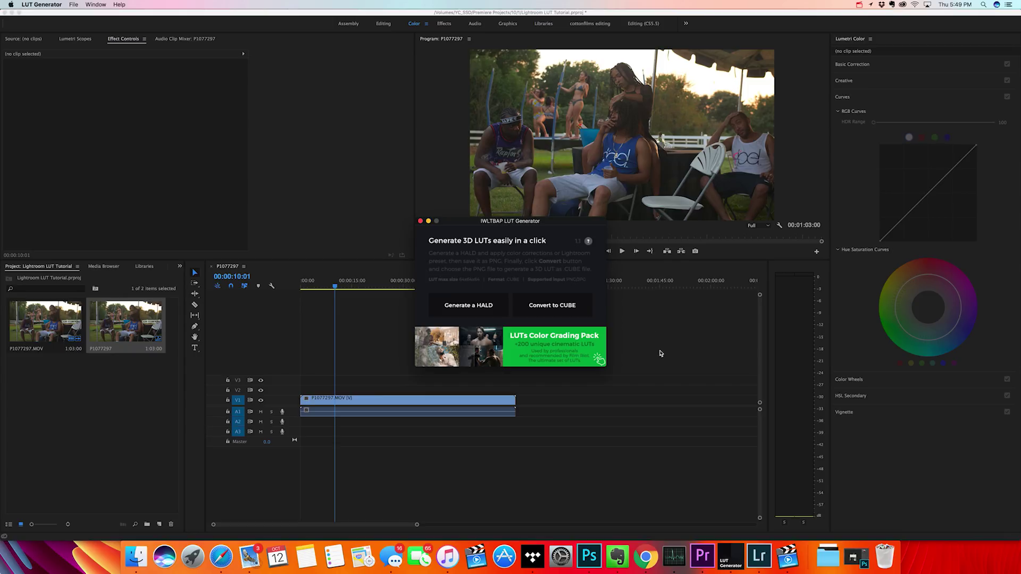
left_click(761, 552)
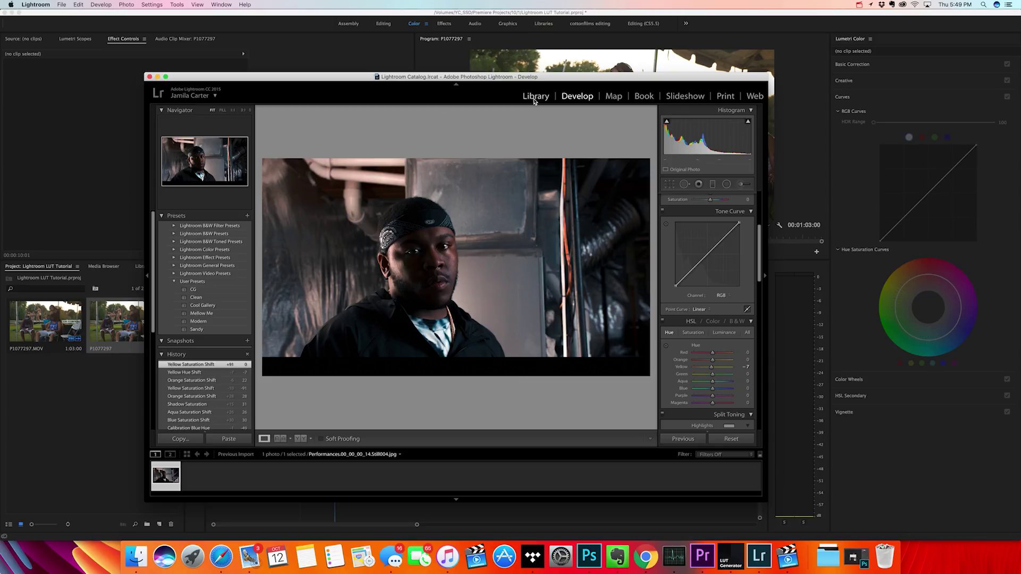
Step: Import only P1077297.00_00_10_01.Still001.jpg from YC_SSD > Lightroom LUT Tutorial and open it in Develop
left_click(535, 98)
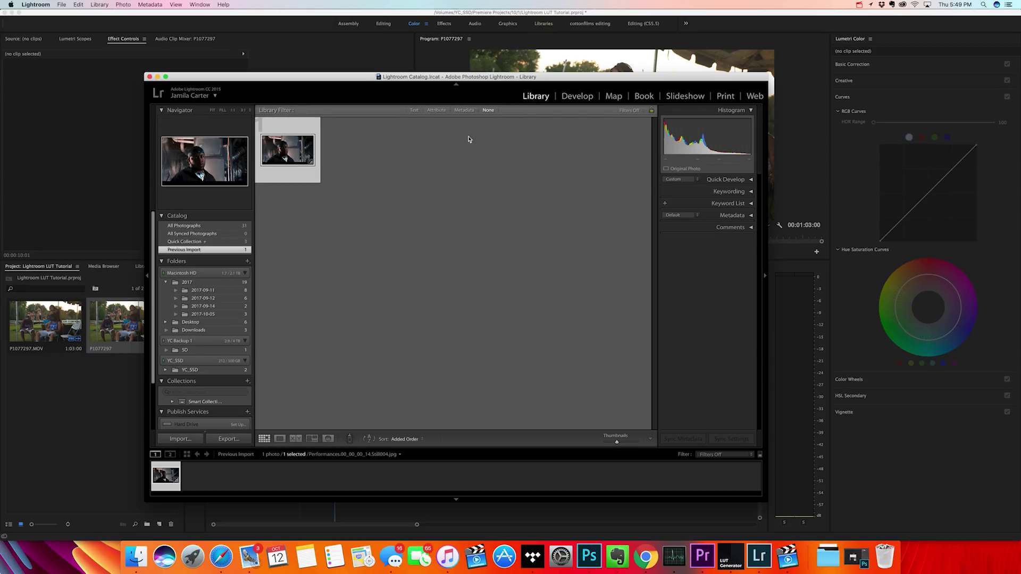
left_click(185, 441)
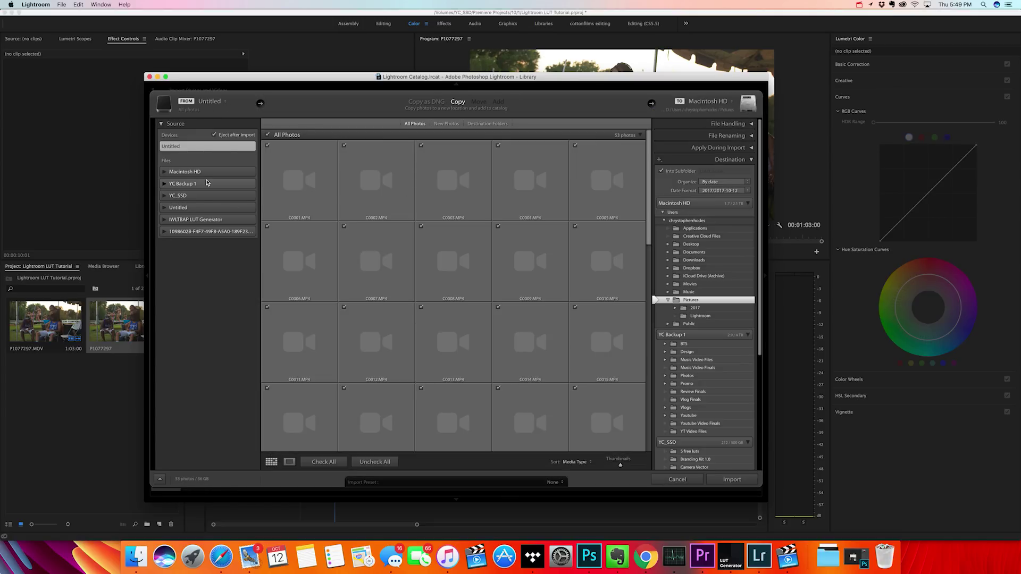
left_click(196, 196)
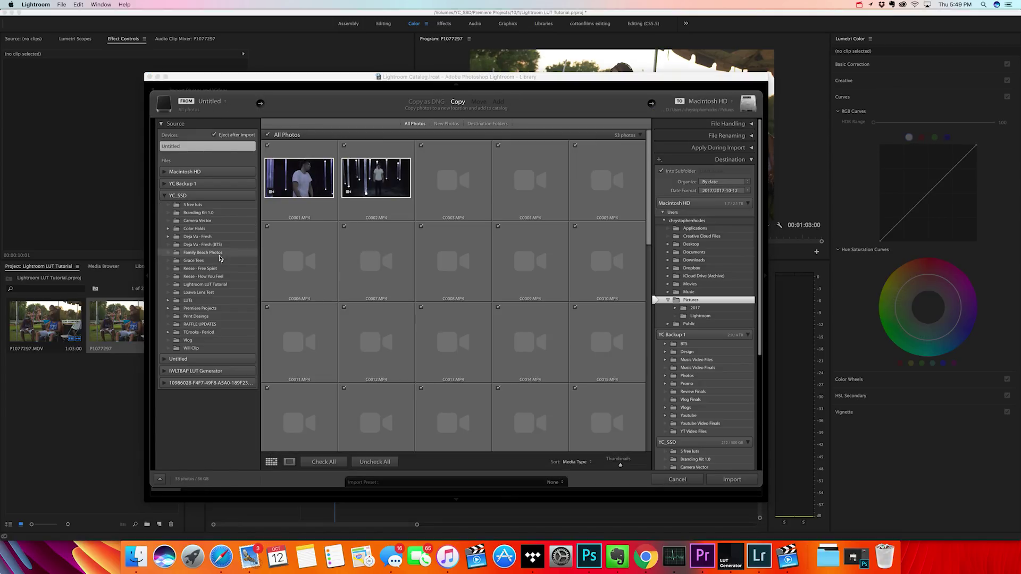
left_click(205, 285)
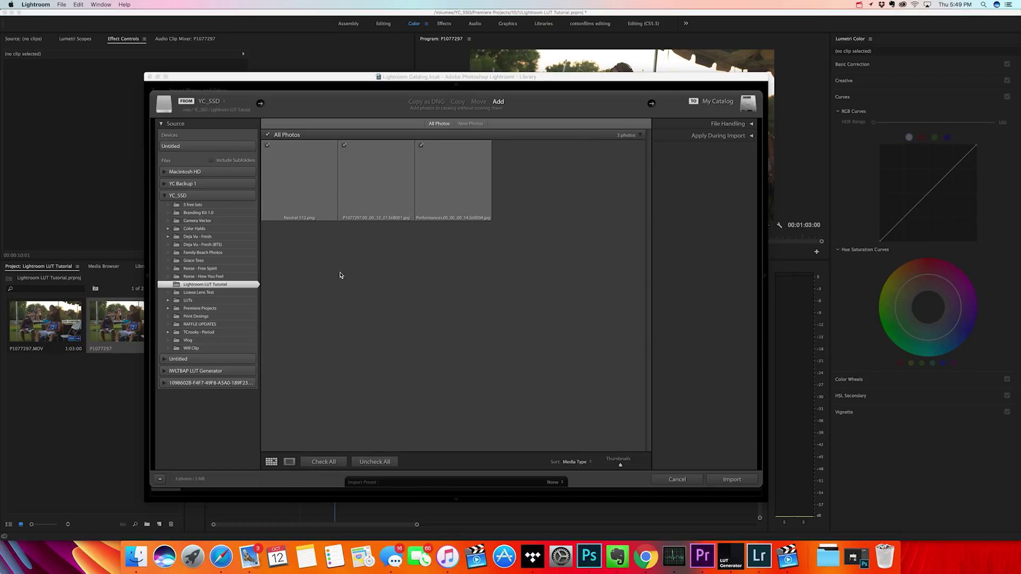
left_click(374, 461)
left_click(289, 461)
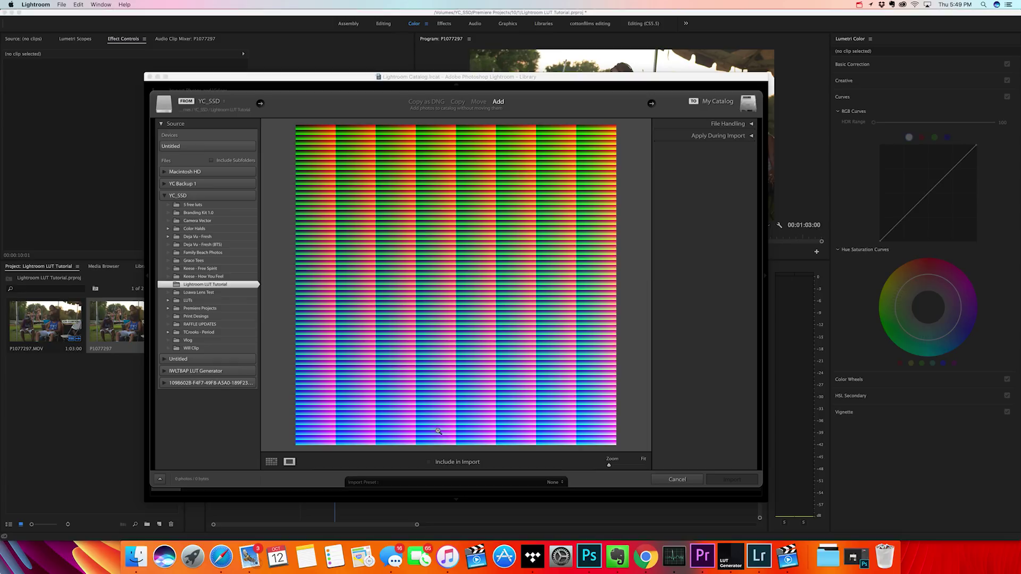
key("Right")
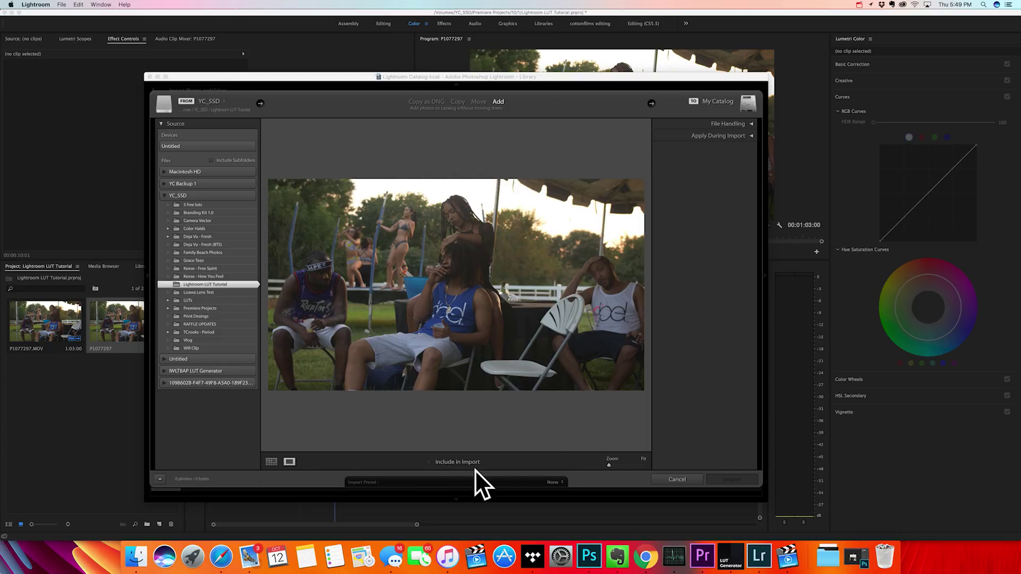
left_click(429, 461)
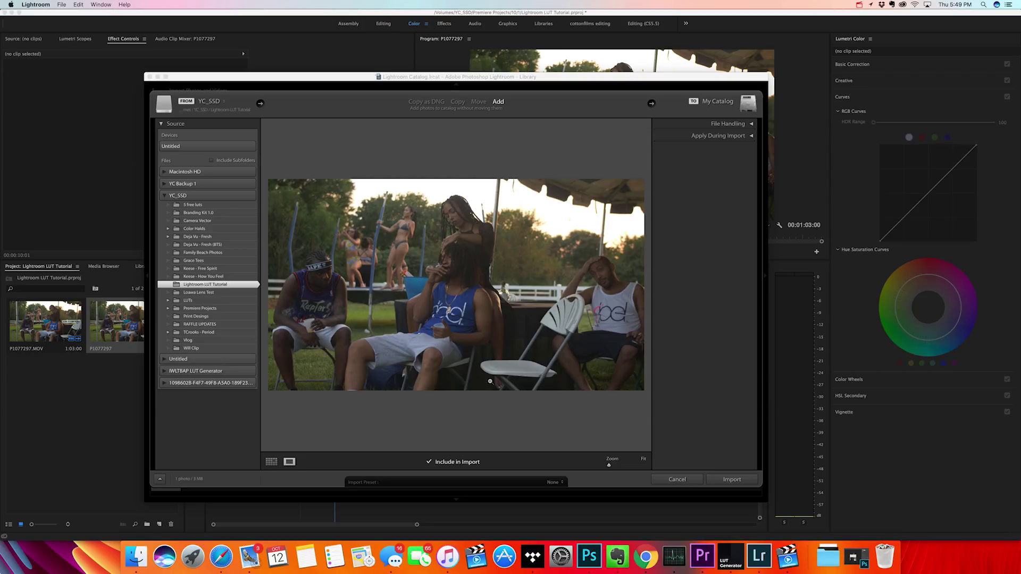
left_click(743, 480)
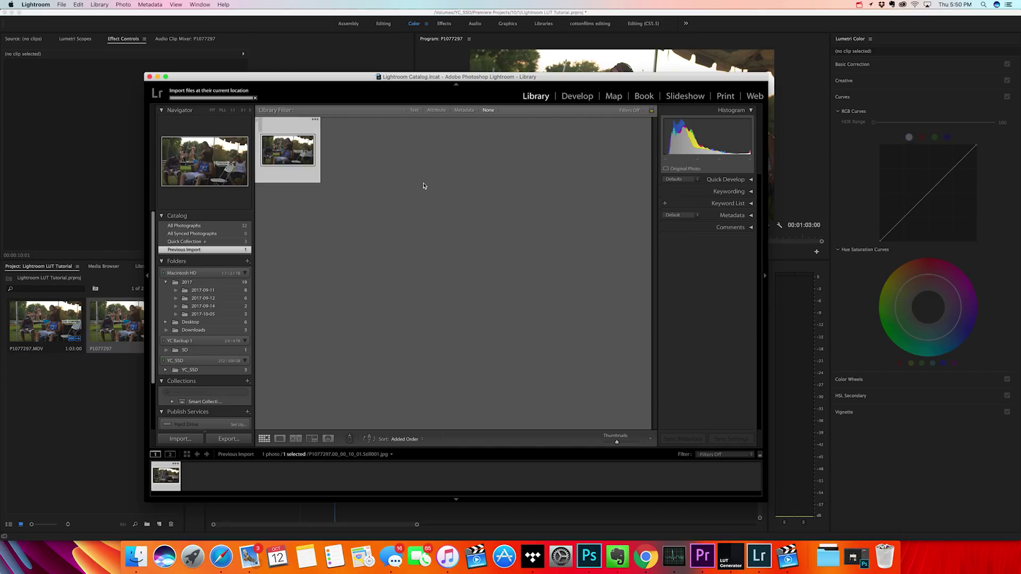
left_click(577, 97)
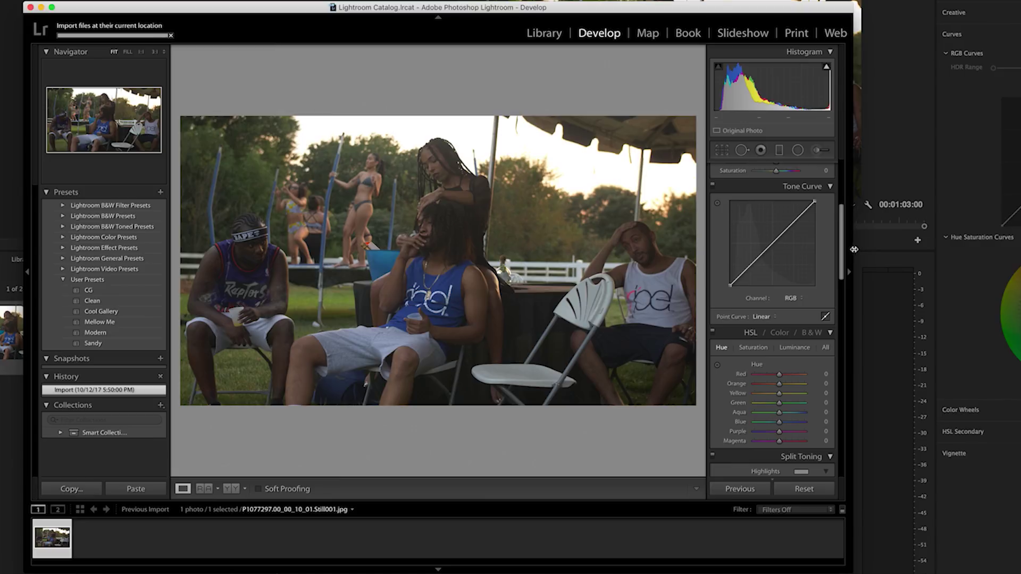
Step: In the Basic panel, set Shadows -38, Blacks -18, Contrast +38, Highlights +26 and Whites +51
scroll(760, 261, "up", 5)
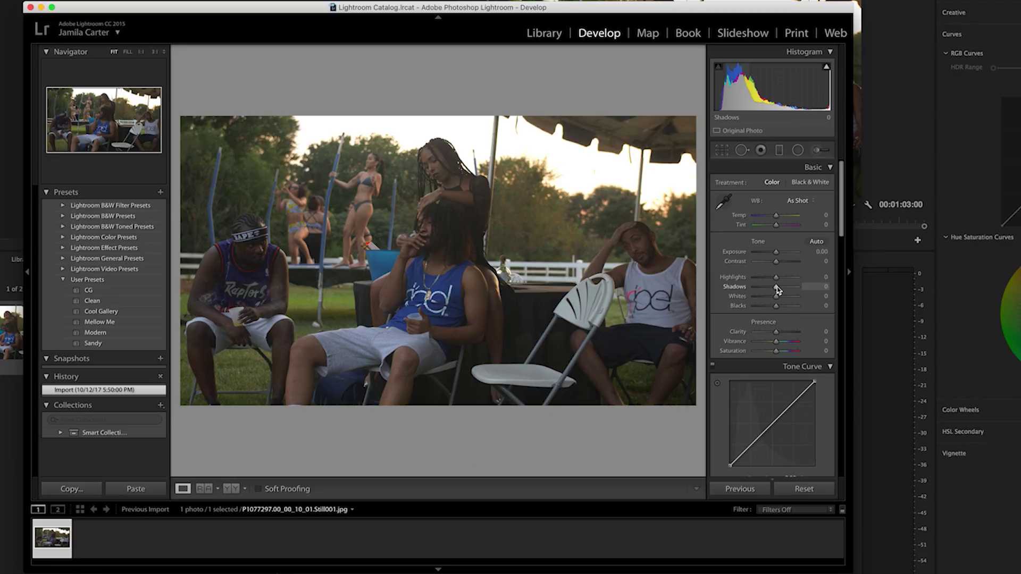
left_click_drag(776, 289, 770, 310)
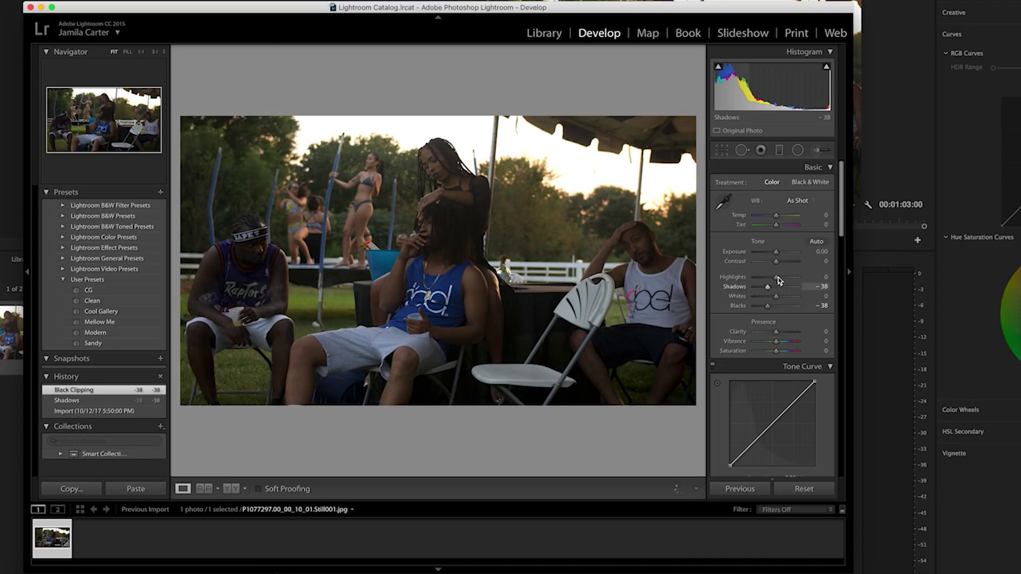
left_click_drag(775, 262, 783, 266)
left_click_drag(767, 307, 773, 309)
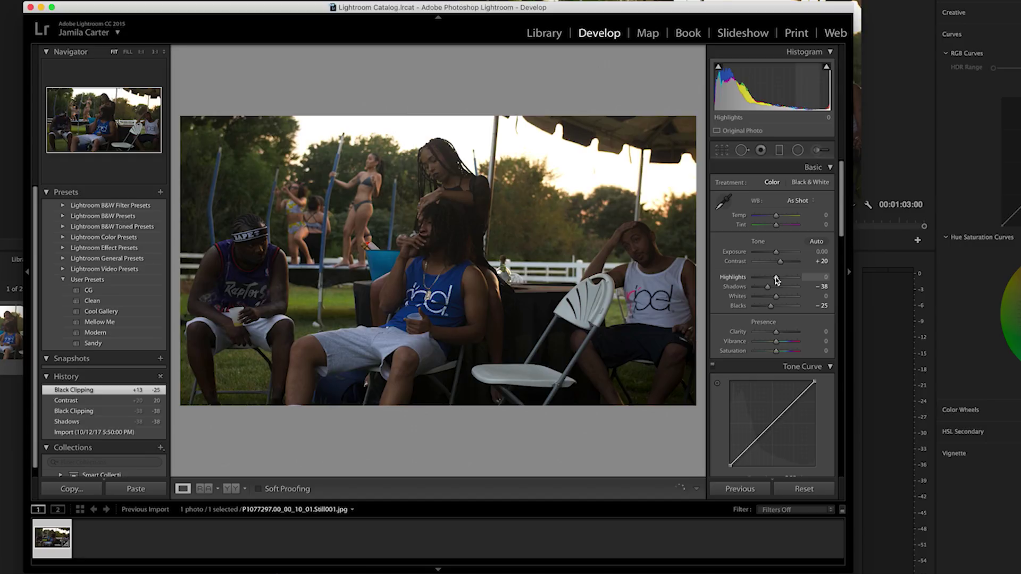
left_click_drag(781, 262, 780, 264)
left_click_drag(774, 305, 786, 266)
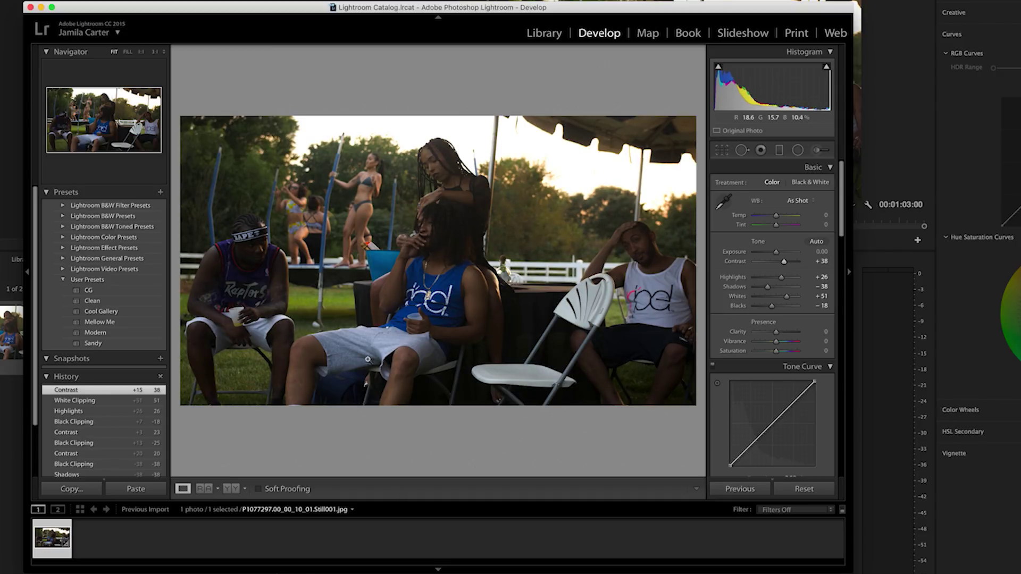
left_click_drag(841, 177, 840, 223)
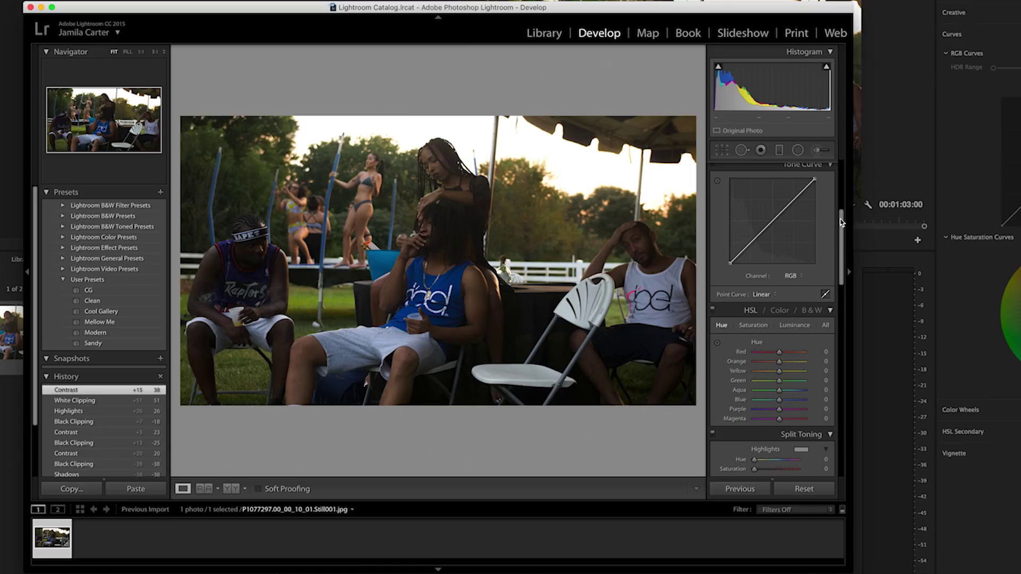
Step: Set the HSL Hue sliders to Yellow -20, Green -59 and Blue -27
left_click_drag(842, 222, 842, 243)
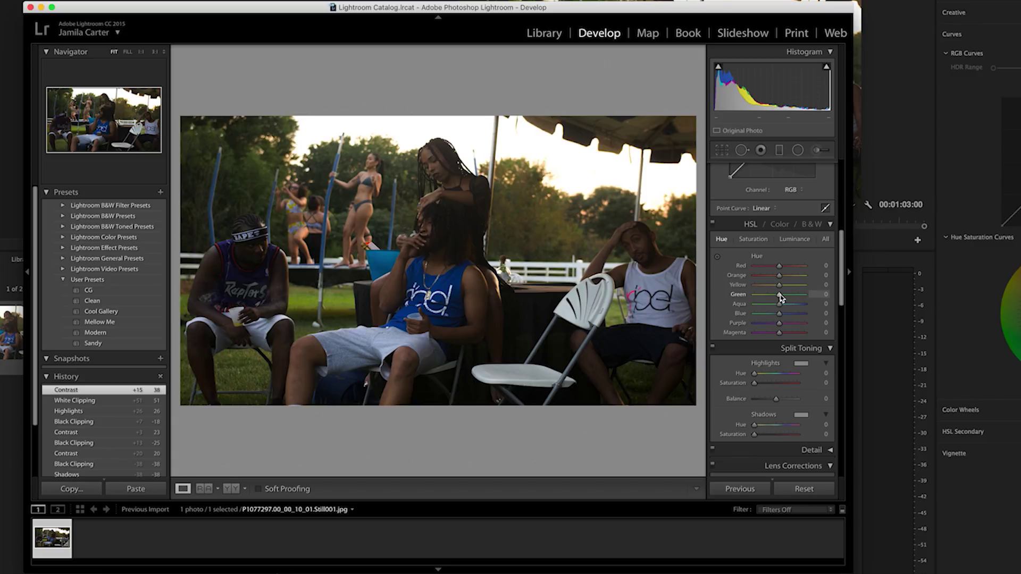
mouse_move(779, 296)
left_mouse_down()
mouse_move(749, 297)
mouse_move(797, 300)
mouse_move(753, 296)
mouse_move(780, 296)
mouse_move(765, 299)
left_mouse_up()
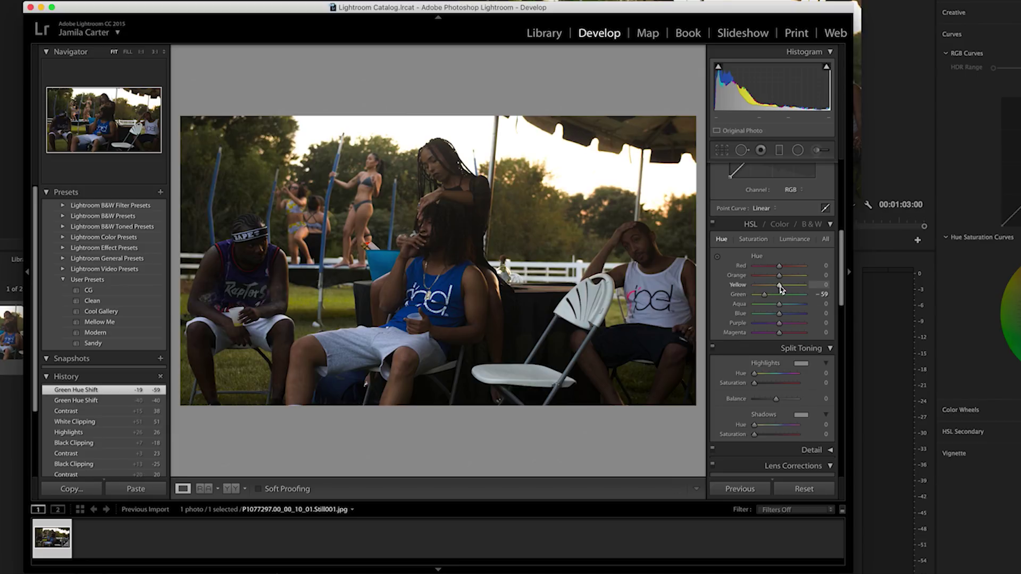
left_click_drag(779, 287, 776, 290)
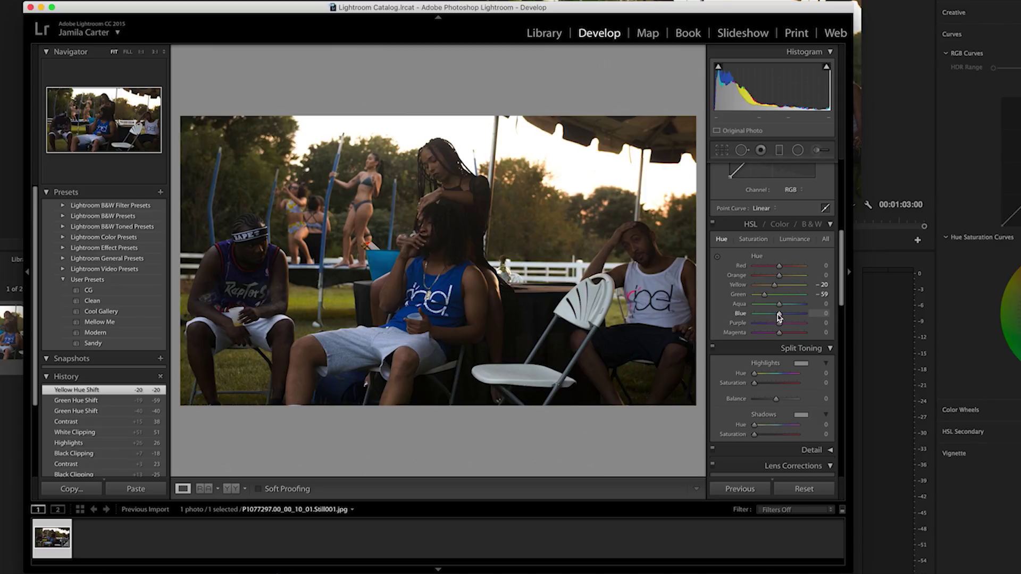
left_click_drag(780, 318, 772, 316)
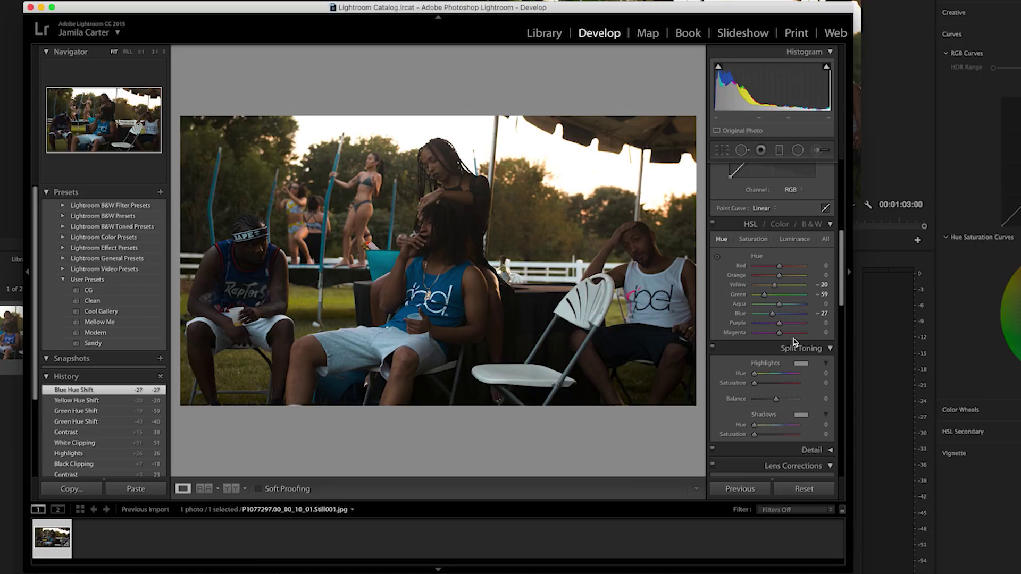
Step: On the HSL Saturation tab, set Orange +41, Yellow +54, Green +25 and Blue -40
left_click(753, 240)
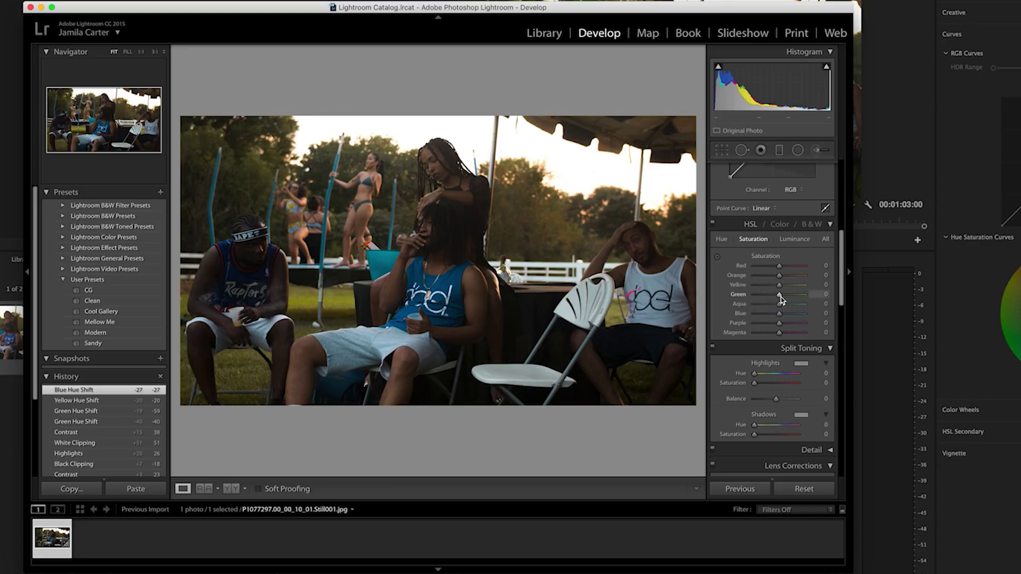
mouse_move(779, 276)
left_mouse_down()
mouse_move(792, 275)
mouse_move(793, 298)
mouse_move(785, 296)
mouse_move(795, 286)
left_mouse_up()
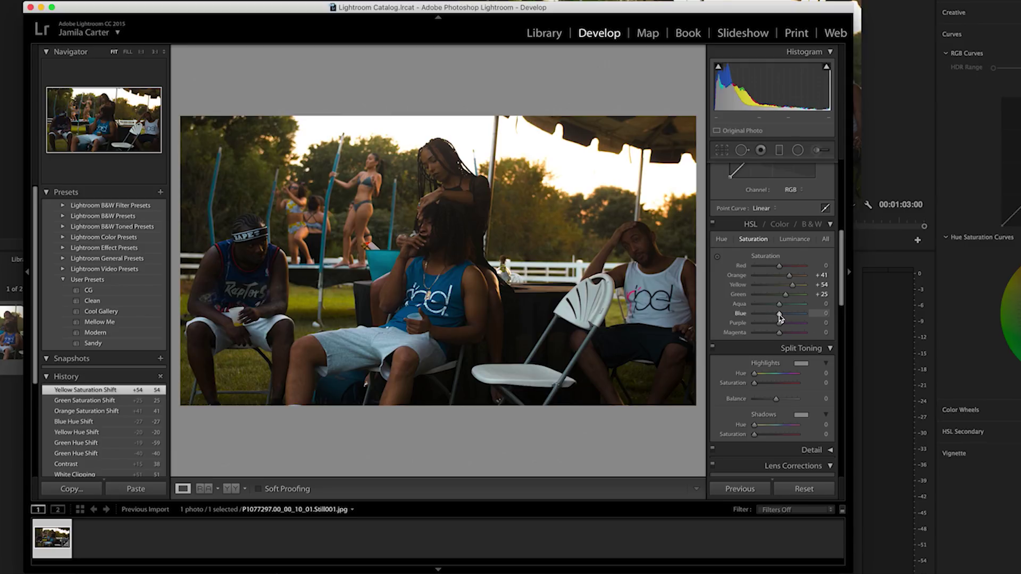
mouse_move(777, 313)
left_mouse_down()
mouse_move(767, 313)
mouse_move(790, 314)
mouse_move(770, 314)
left_mouse_up()
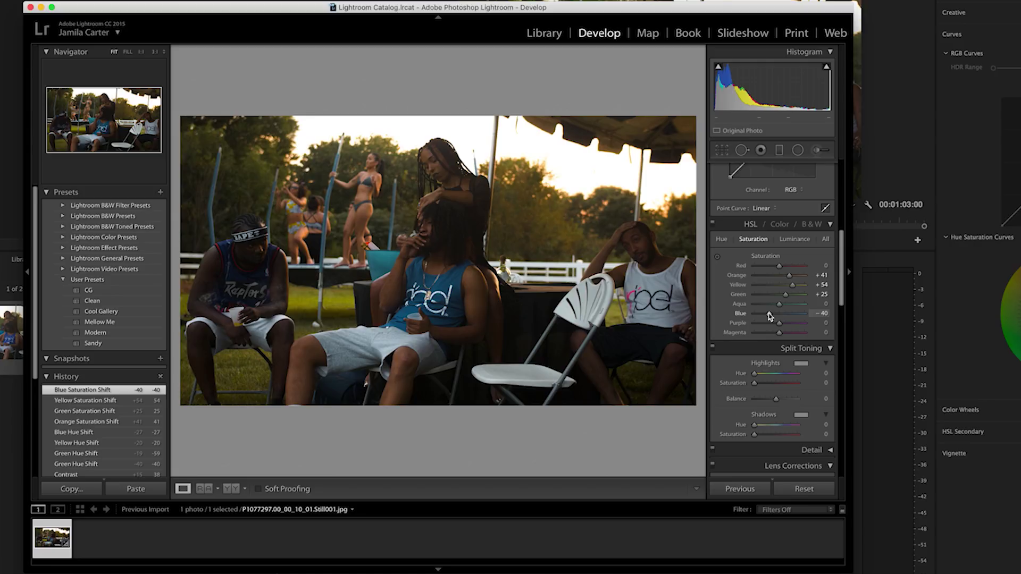
left_click(794, 239)
left_click_drag(840, 265, 839, 221)
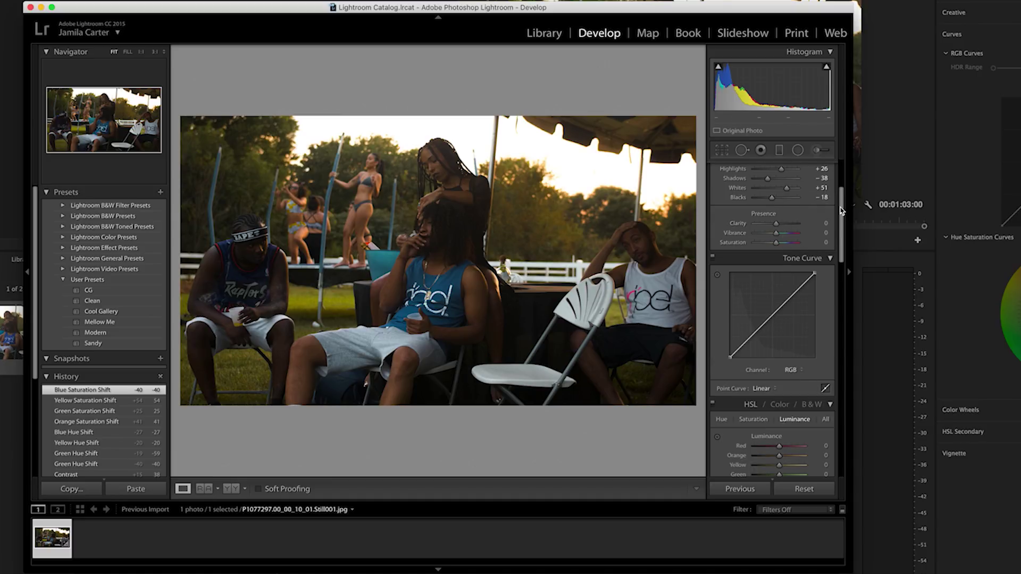
Step: Set luminance to Red +45, Orange +27, Yellow +77 and Green +43, then briefly compare Before/After
left_click_drag(840, 207, 828, 229)
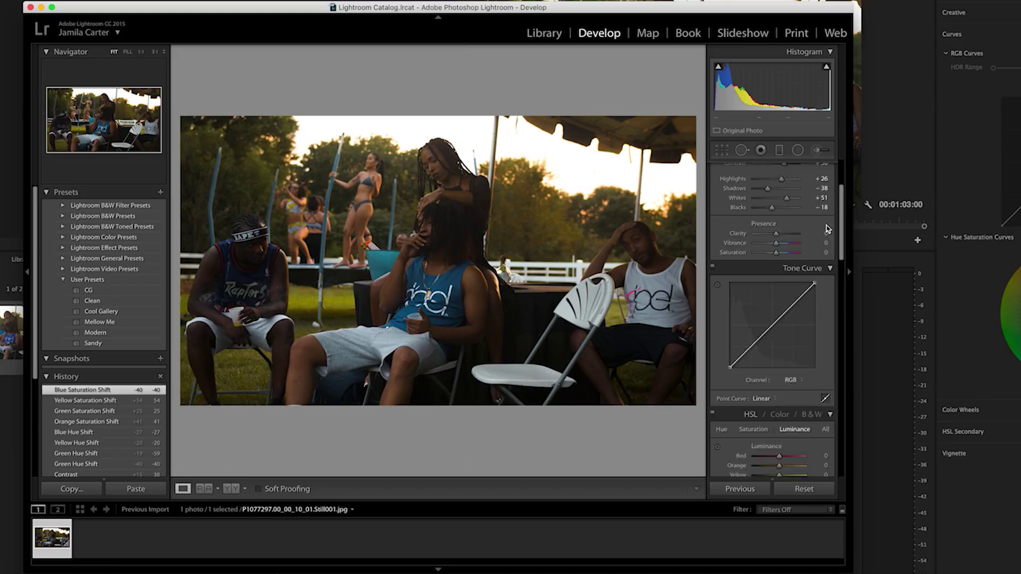
scroll(828, 229, "down", 5)
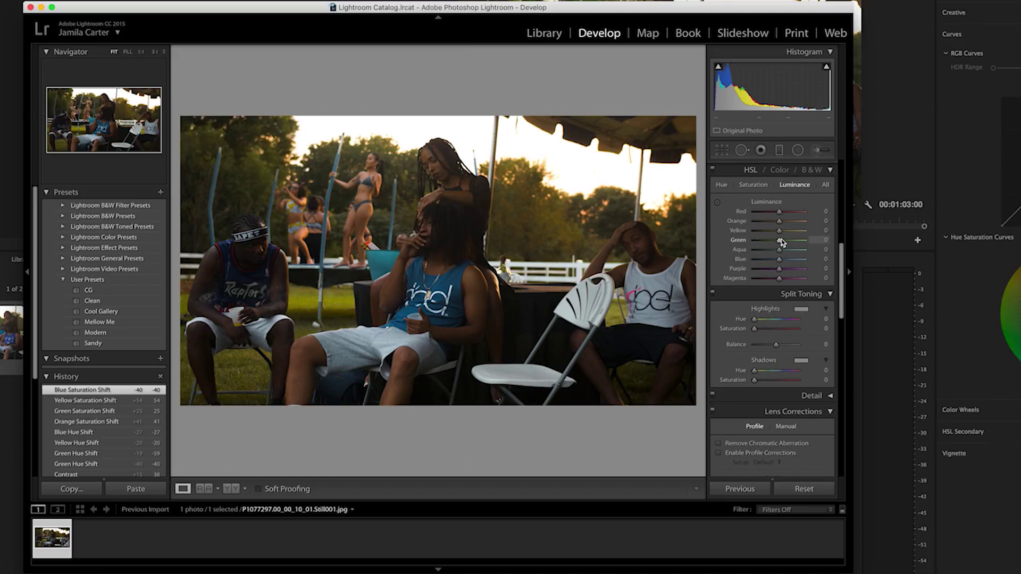
mouse_move(779, 243)
left_mouse_down()
mouse_move(792, 243)
mouse_move(783, 231)
mouse_move(801, 234)
mouse_move(789, 213)
mouse_move(789, 226)
left_mouse_up()
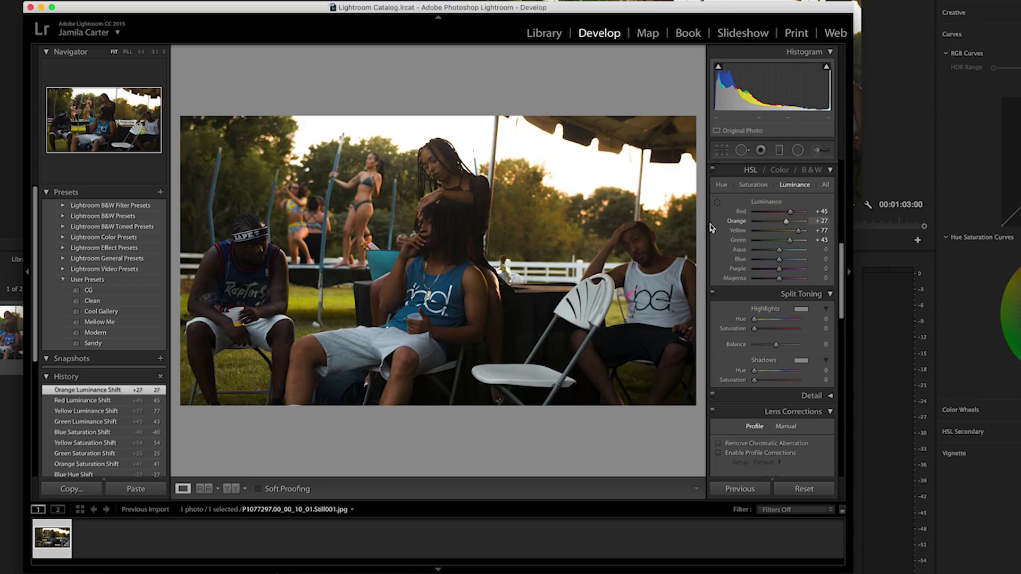
left_click(234, 489)
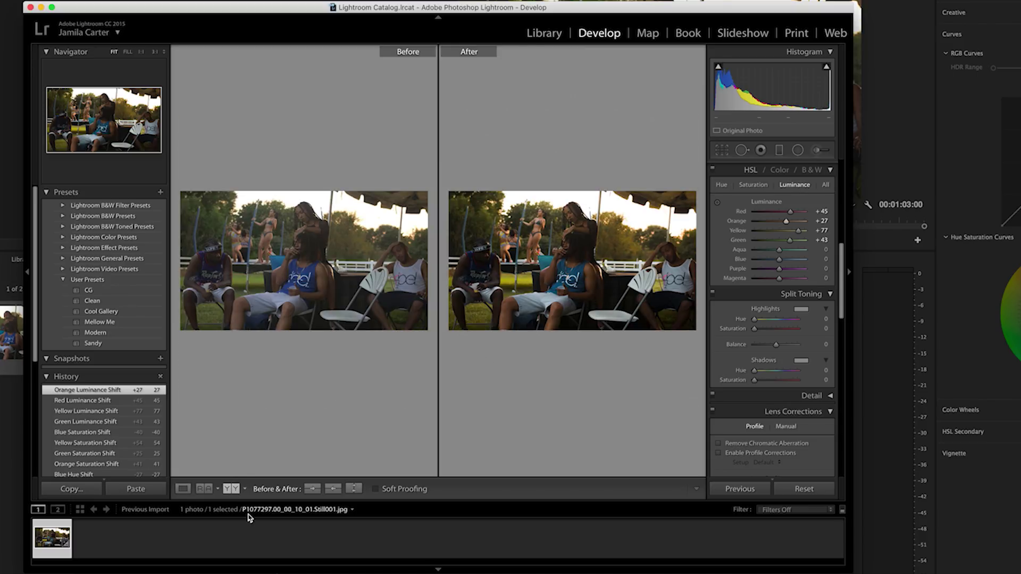
left_click(182, 488)
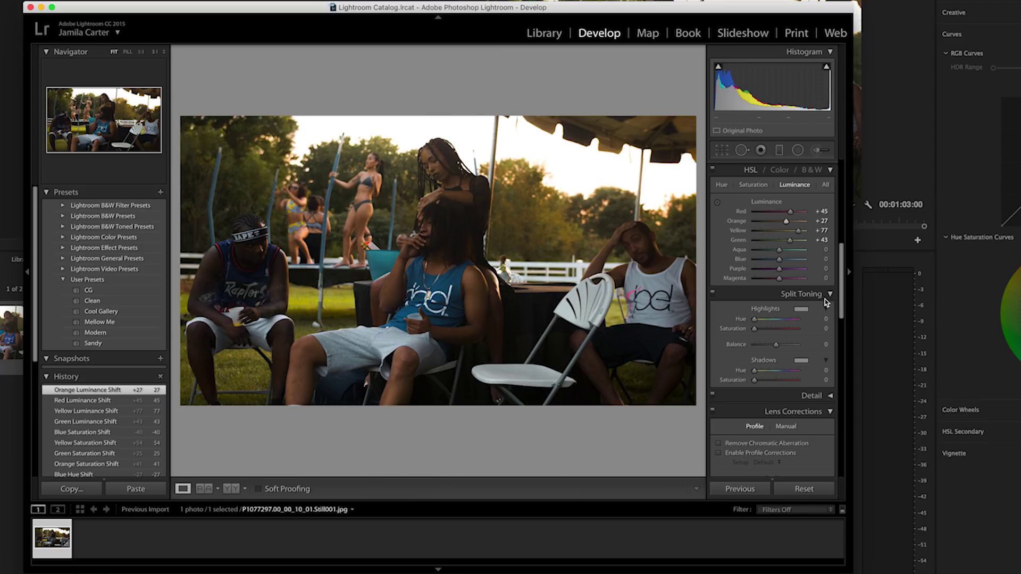
Step: Set the Camera Calibration Blue Primary Hue slider to -60
scroll(841, 288, "down", 2)
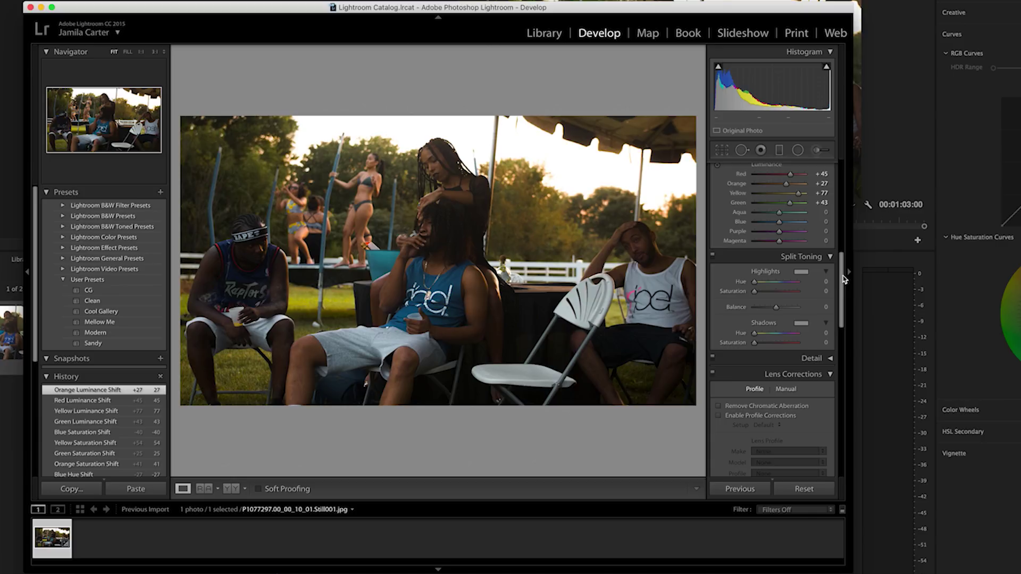
left_click_drag(843, 279, 842, 429)
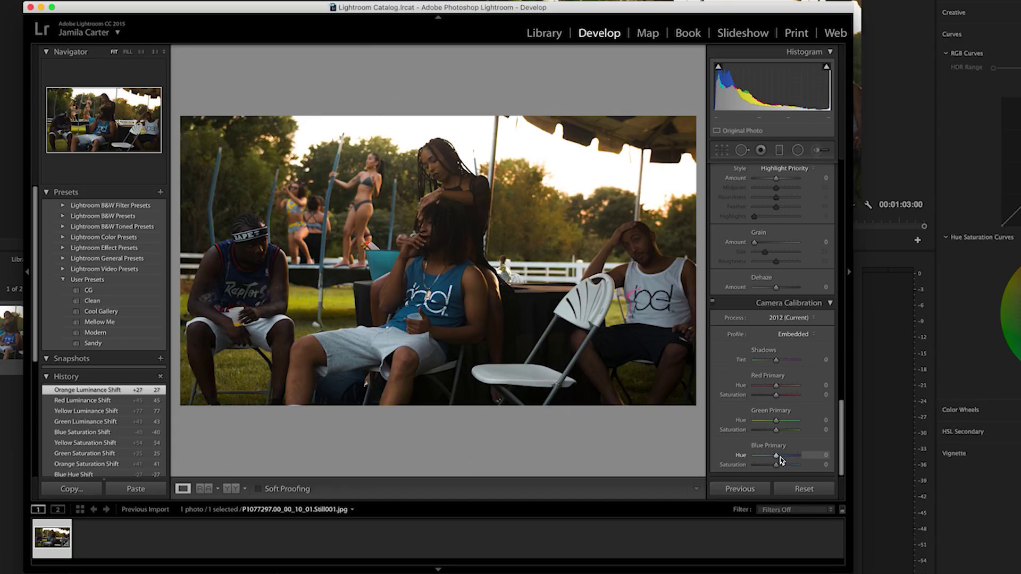
left_click_drag(777, 458, 764, 458)
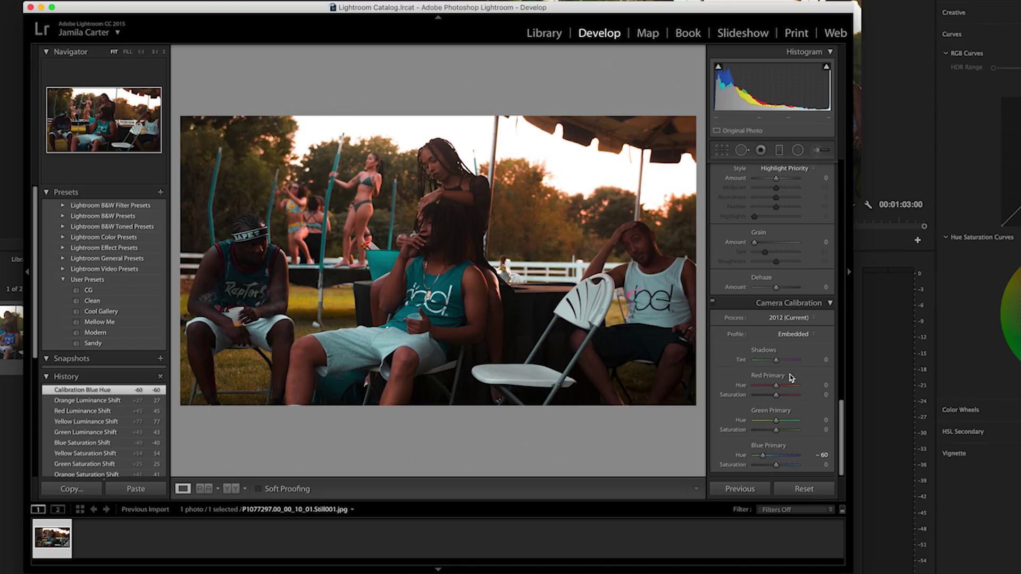
left_click_drag(845, 424, 857, 262)
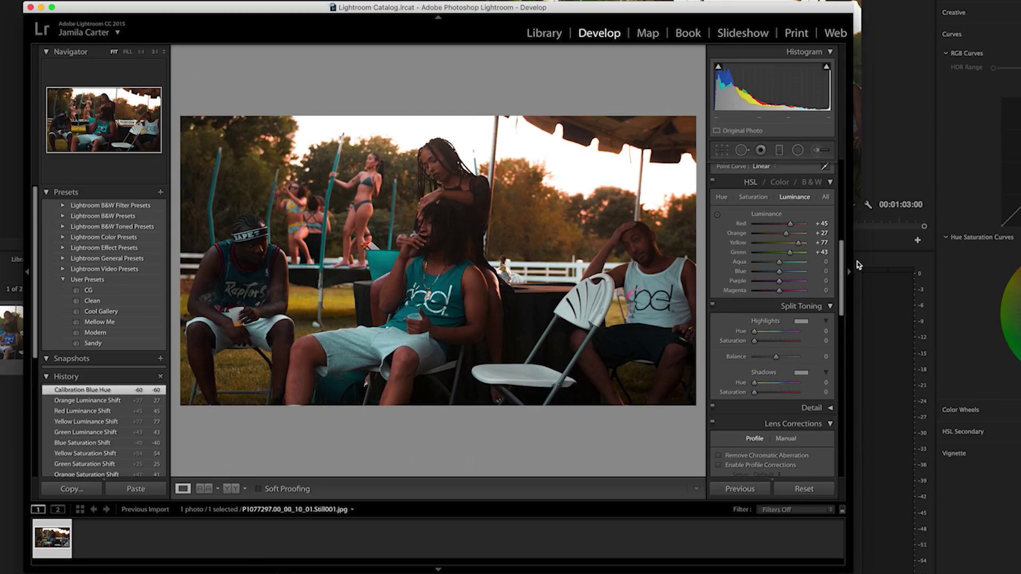
Step: Shift the HSL Orange hue to +16
left_click(722, 200)
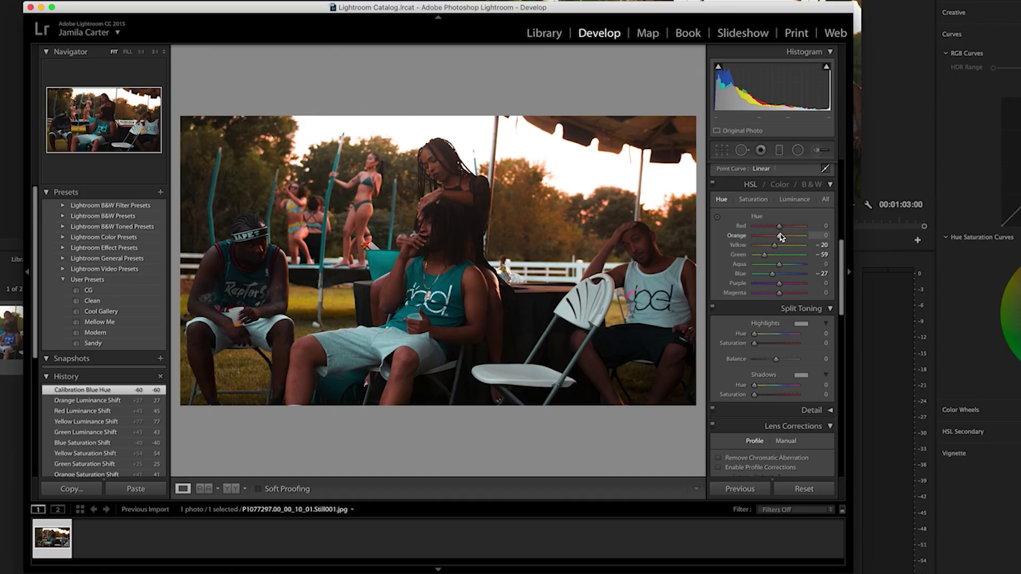
mouse_move(779, 238)
left_mouse_down()
mouse_move(760, 238)
mouse_move(786, 237)
left_mouse_up()
left_click_drag(786, 241, 786, 241)
Step: Try pushing Blue Primary Hue further, then undo it to keep -60
scroll(771, 372, "down", 10)
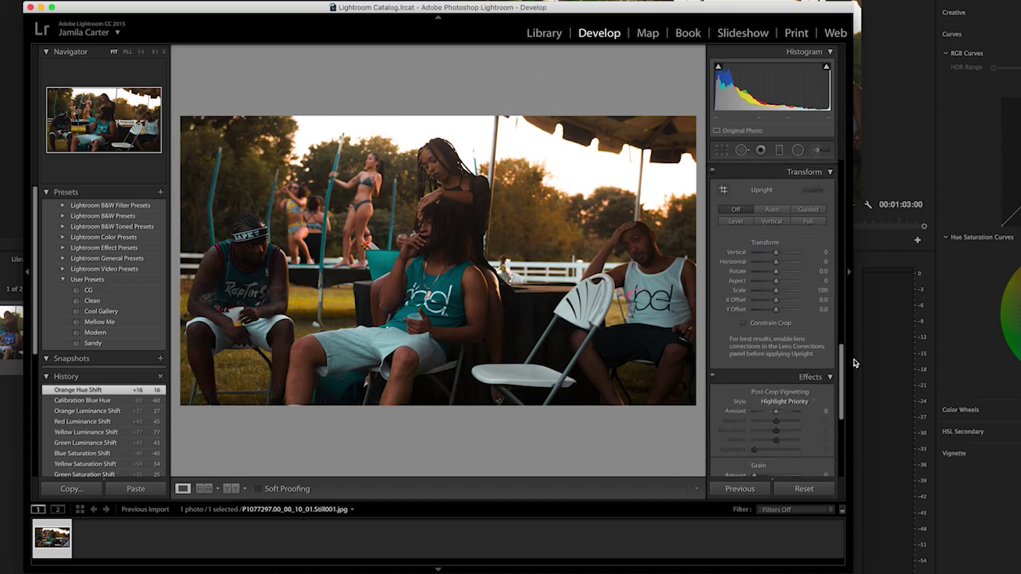
left_click_drag(762, 455, 756, 456)
key("super+z")
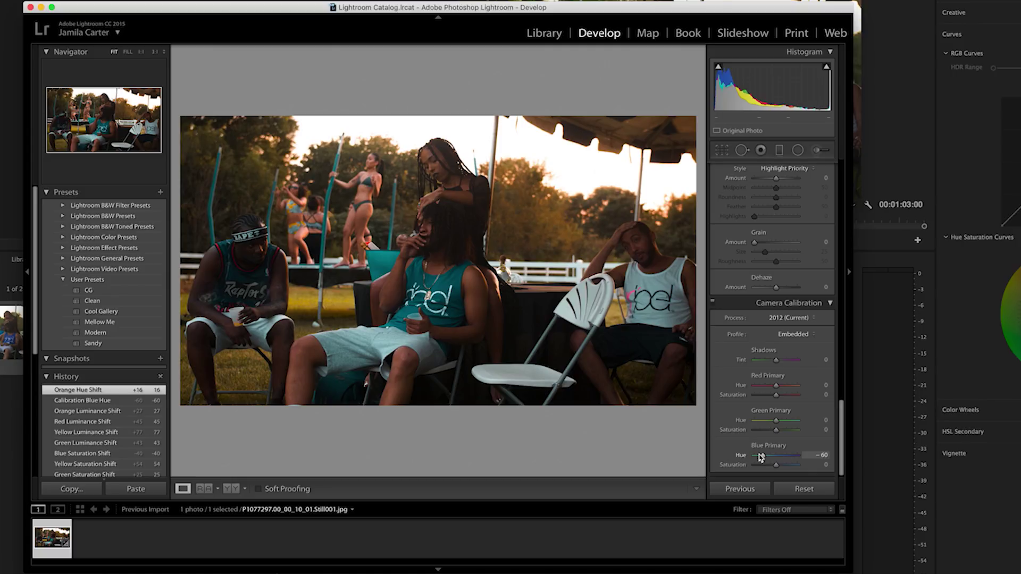
left_click_drag(842, 433, 845, 269)
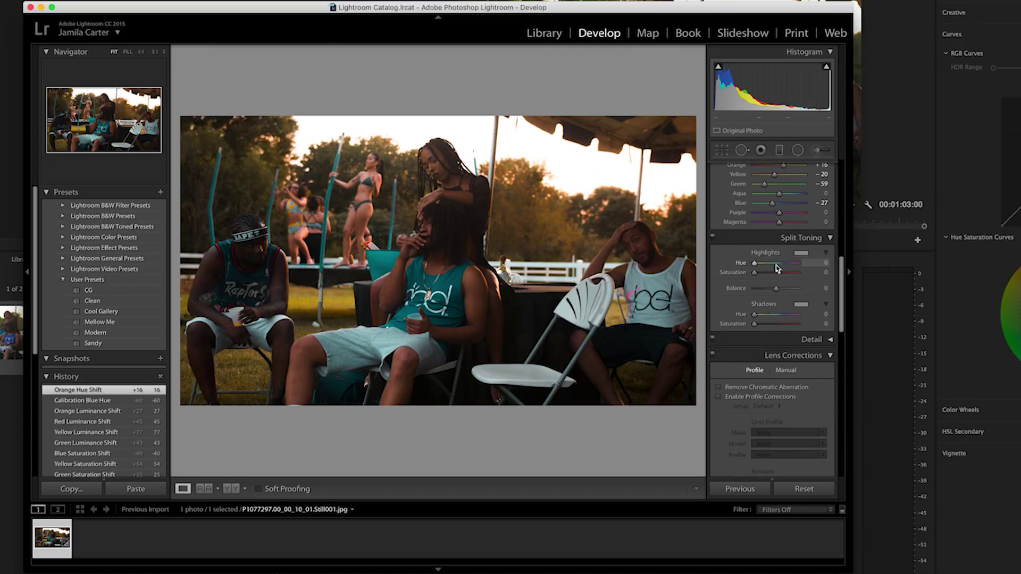
Step: Give the Split Toning highlights a warm tan tint at hue 37, saturation 26
left_click(802, 254)
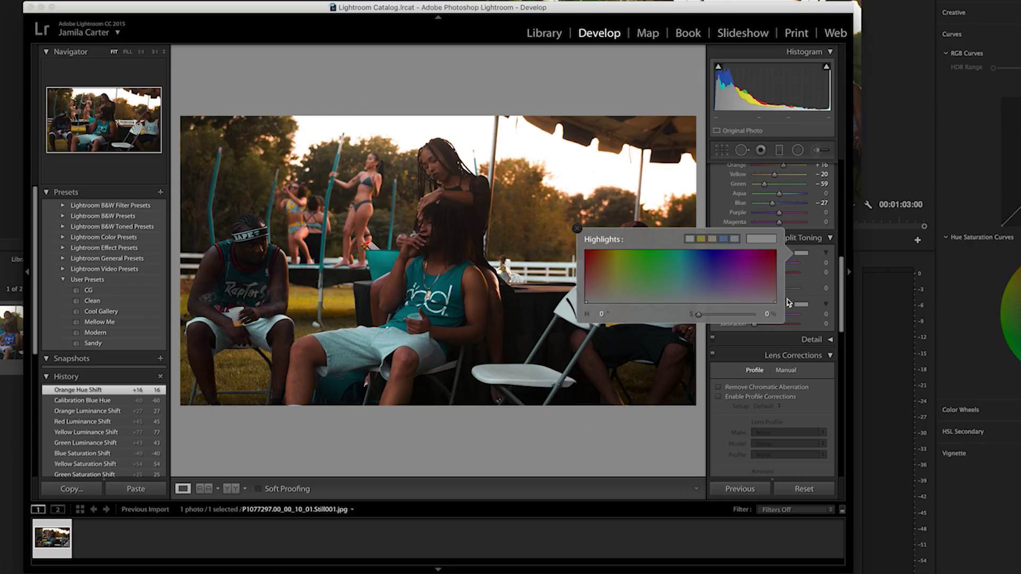
left_click(713, 239)
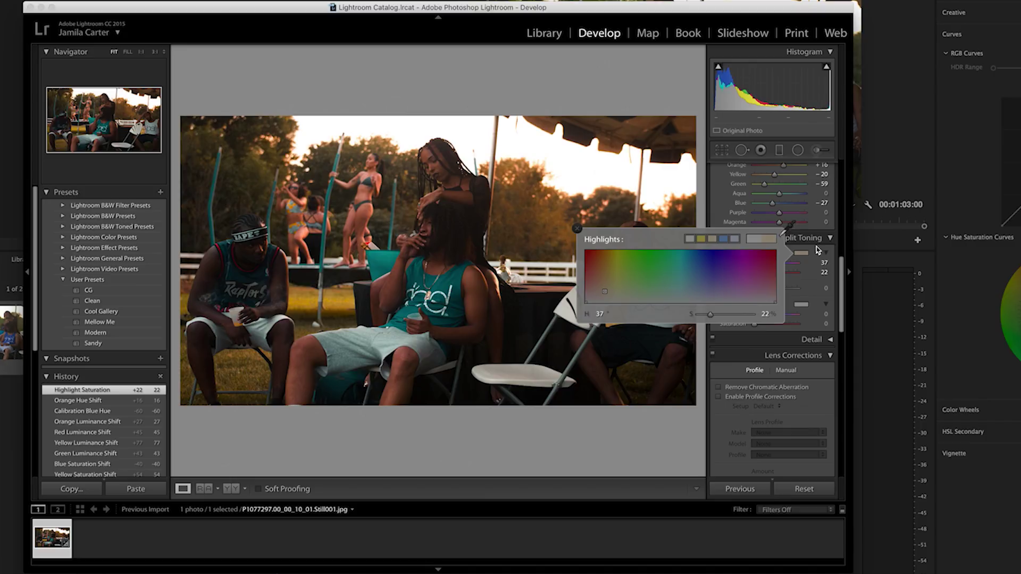
left_click(824, 271)
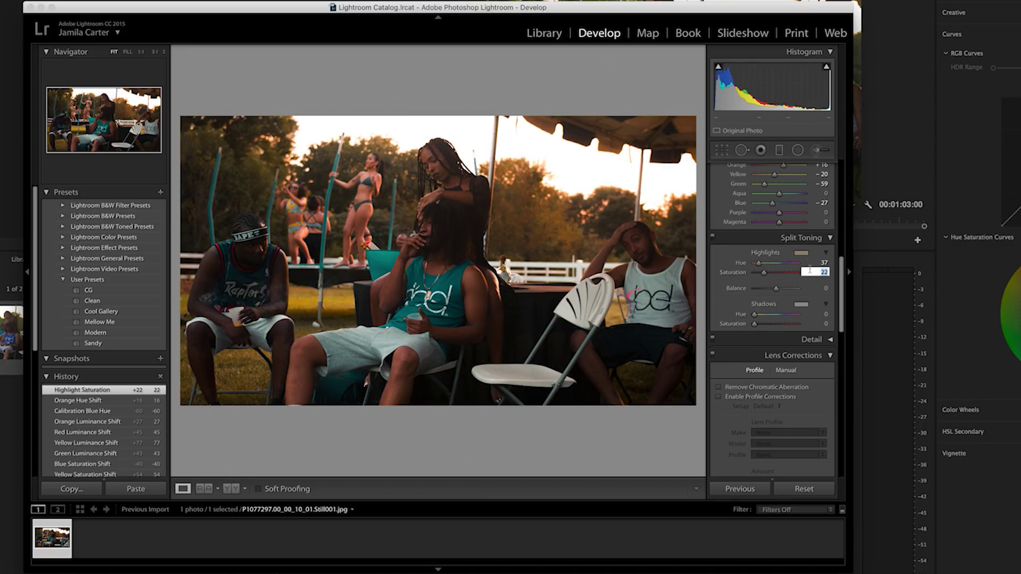
left_click_drag(764, 275, 766, 274)
Step: Tint the Split Toning shadows blue at hue 215, saturation 14
left_click(802, 304)
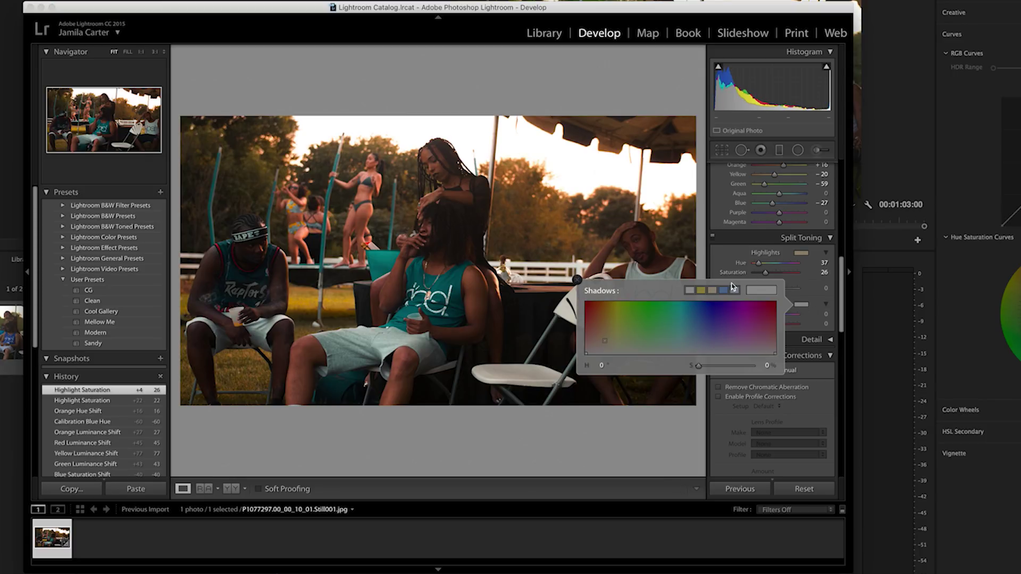
left_click(712, 290)
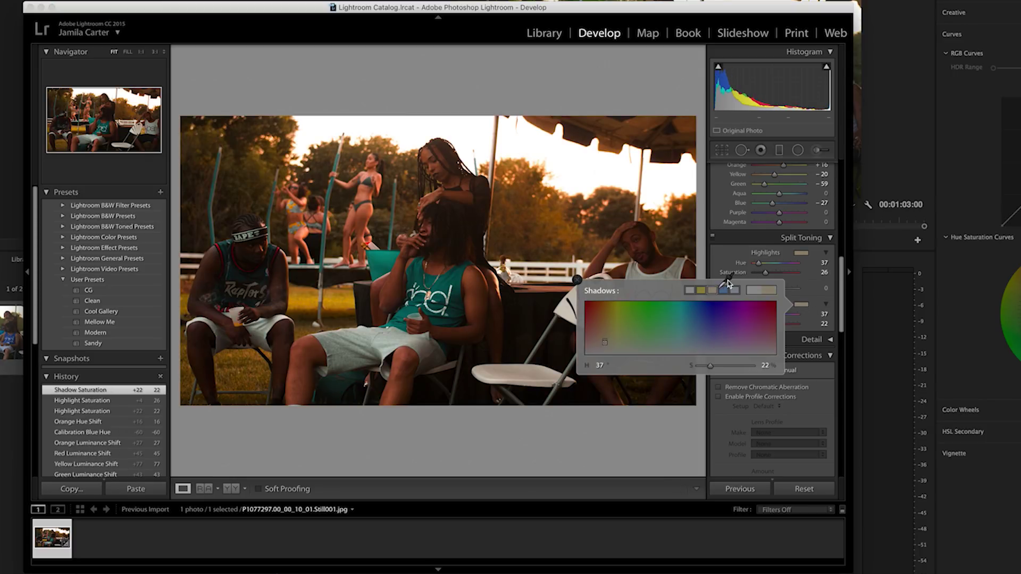
left_click(824, 290)
left_click_drag(766, 326, 759, 324)
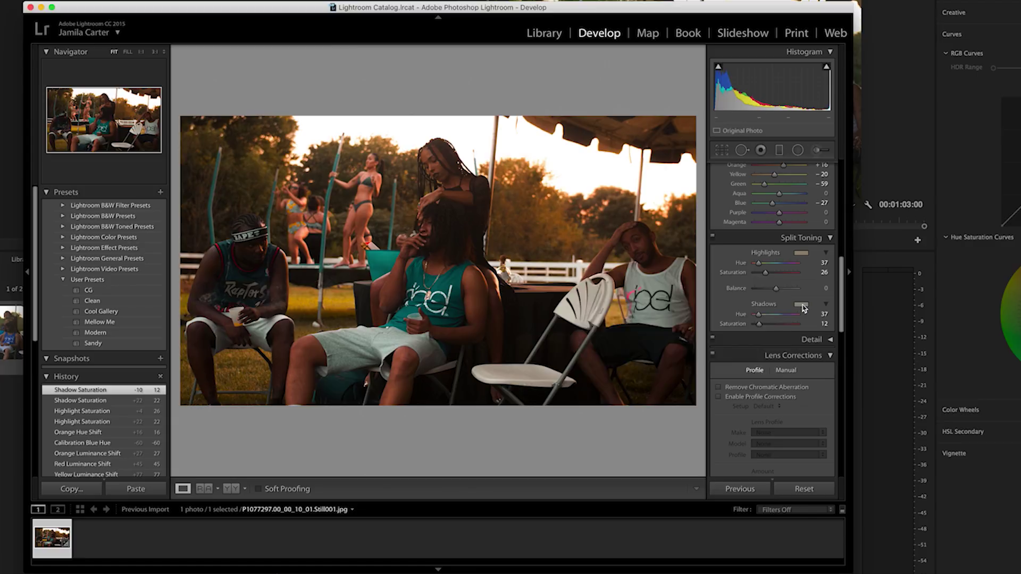
left_click(802, 303)
left_click(724, 290)
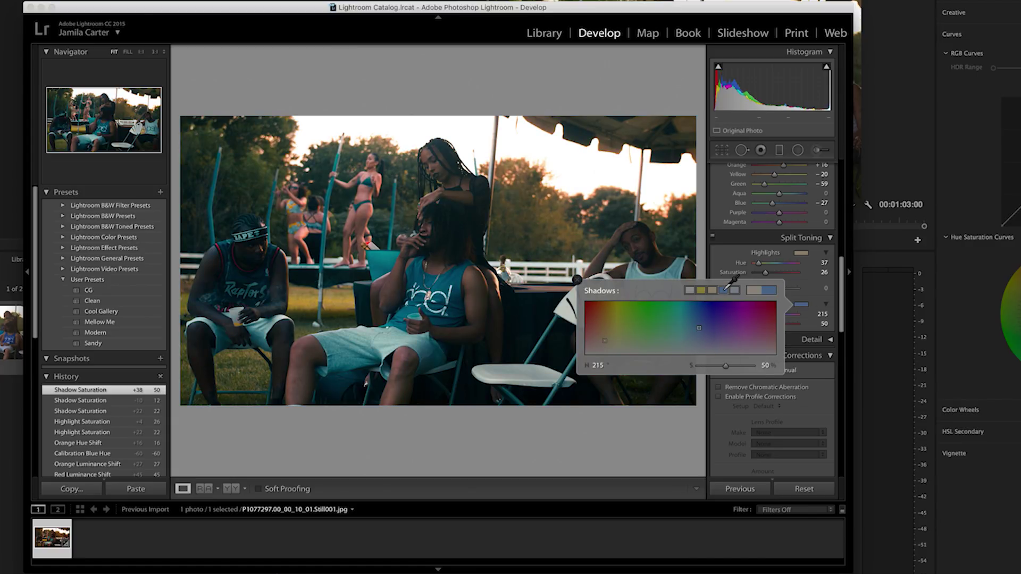
left_click(733, 268)
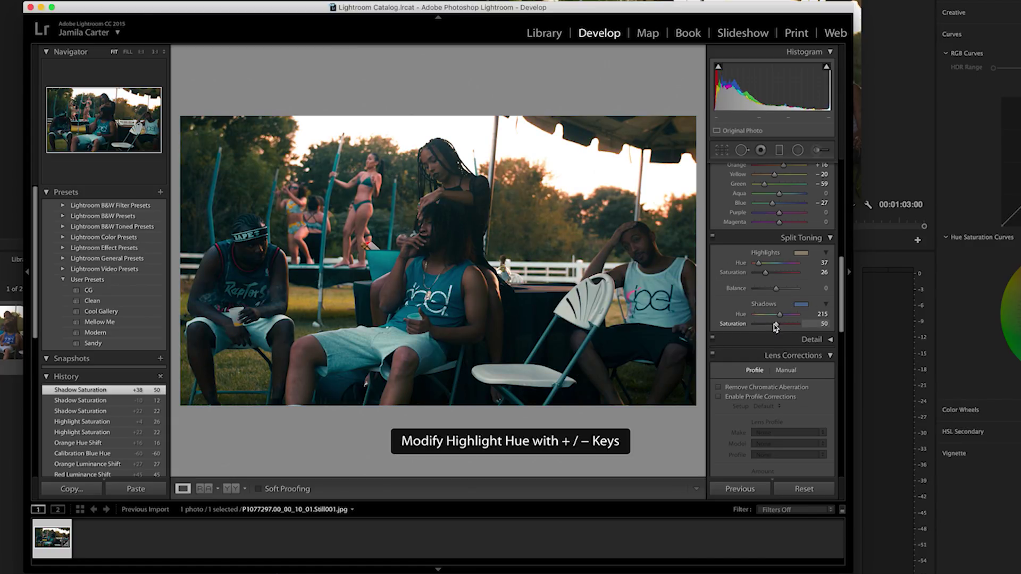
left_click_drag(775, 325, 761, 327)
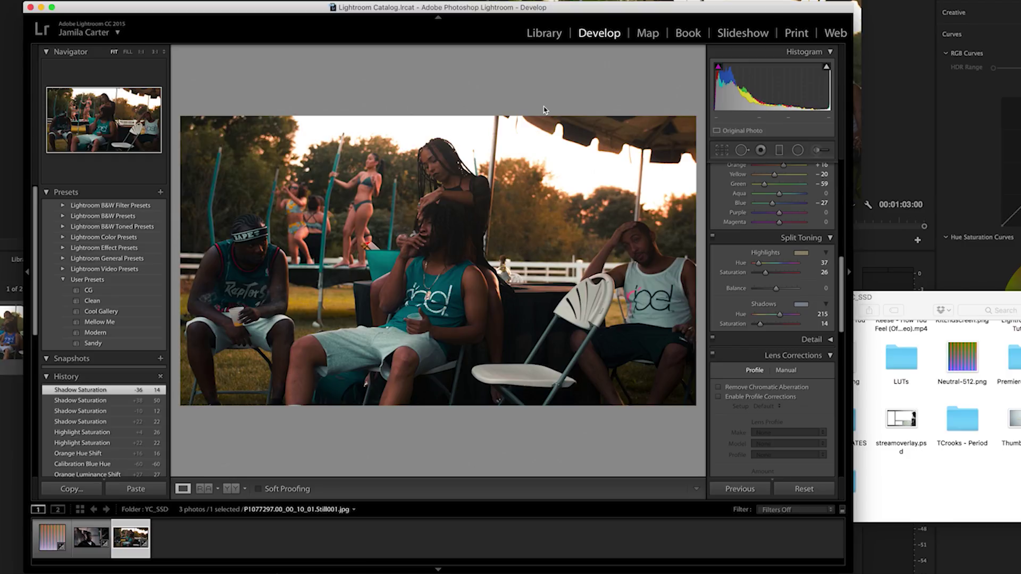
Step: Copy all of the graded still's develop settings with Settings > Copy Settings, keeping every box checked
right_click(517, 224)
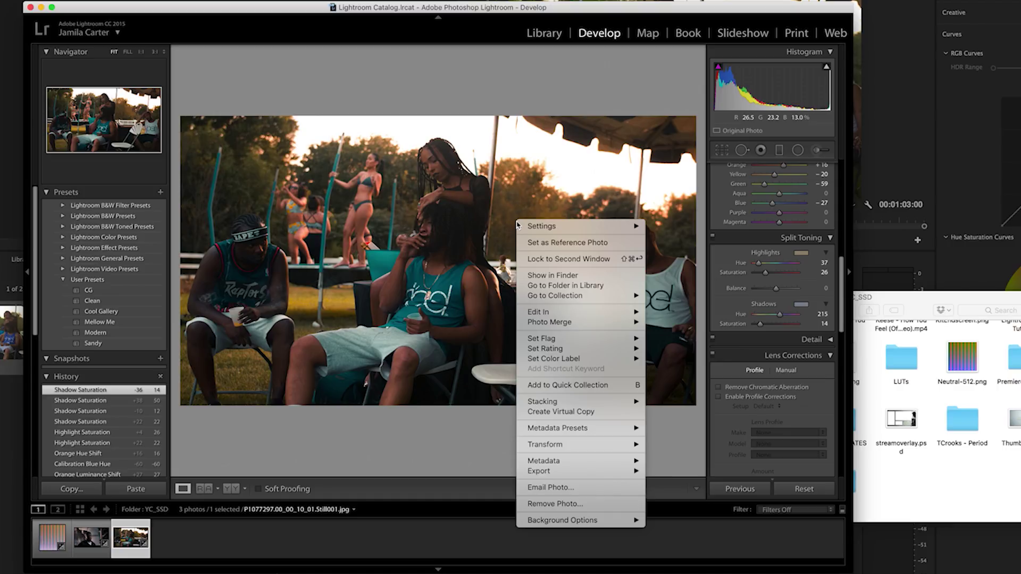
mouse_move(573, 230)
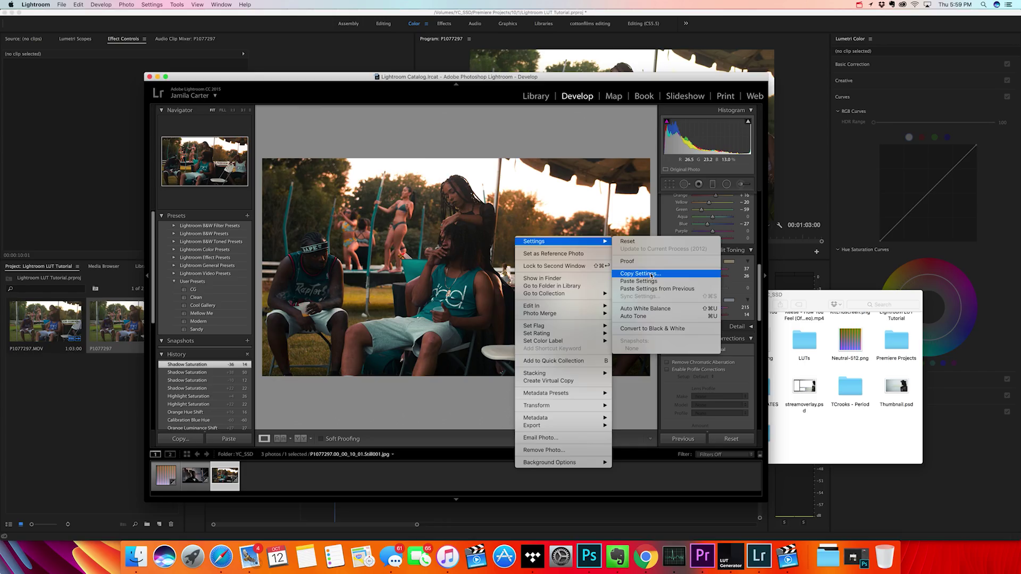
left_click(684, 269)
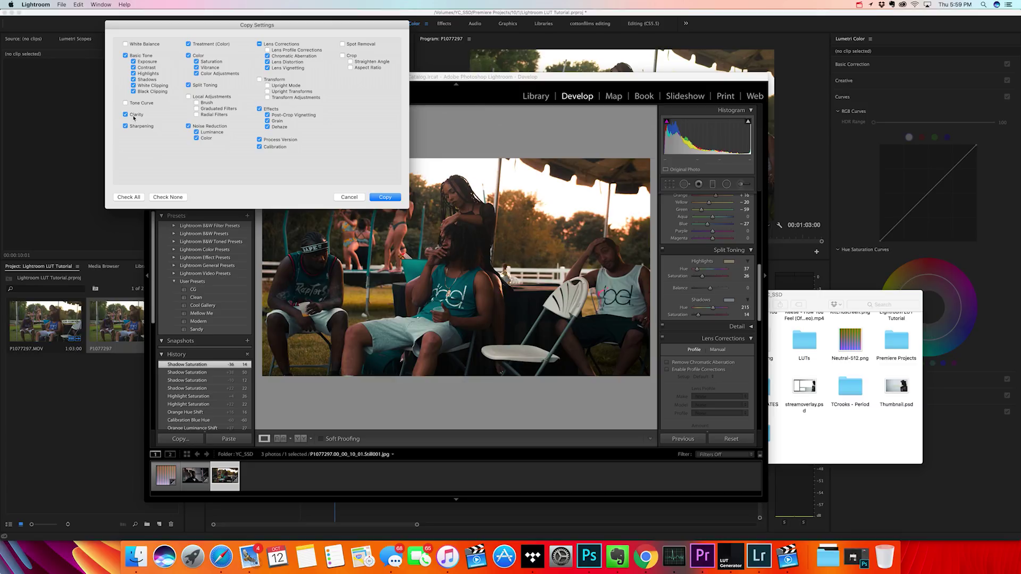
left_click(394, 199)
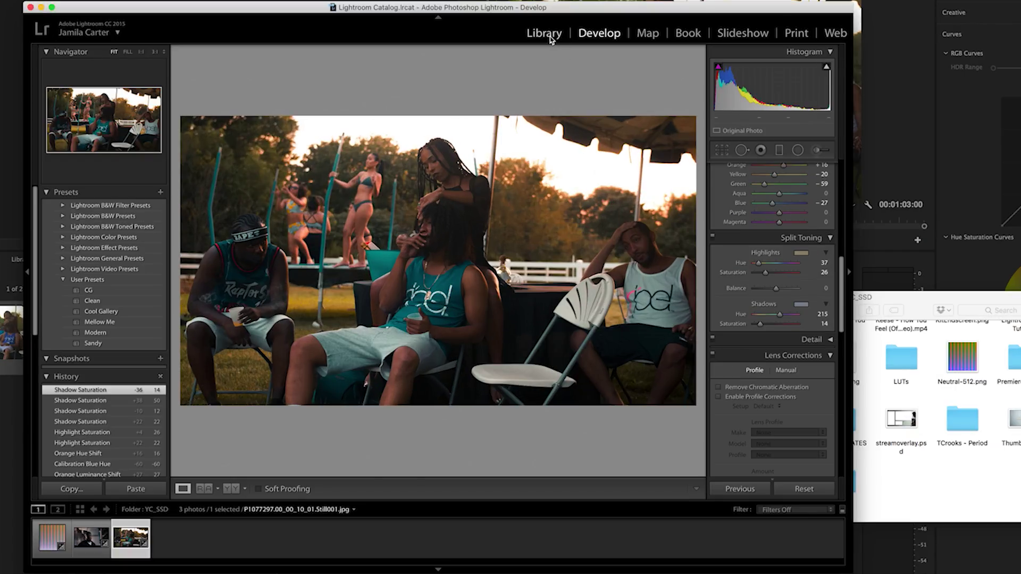
Step: Select the Neutral-512.png colour chart in the Library filmstrip
left_click(551, 40)
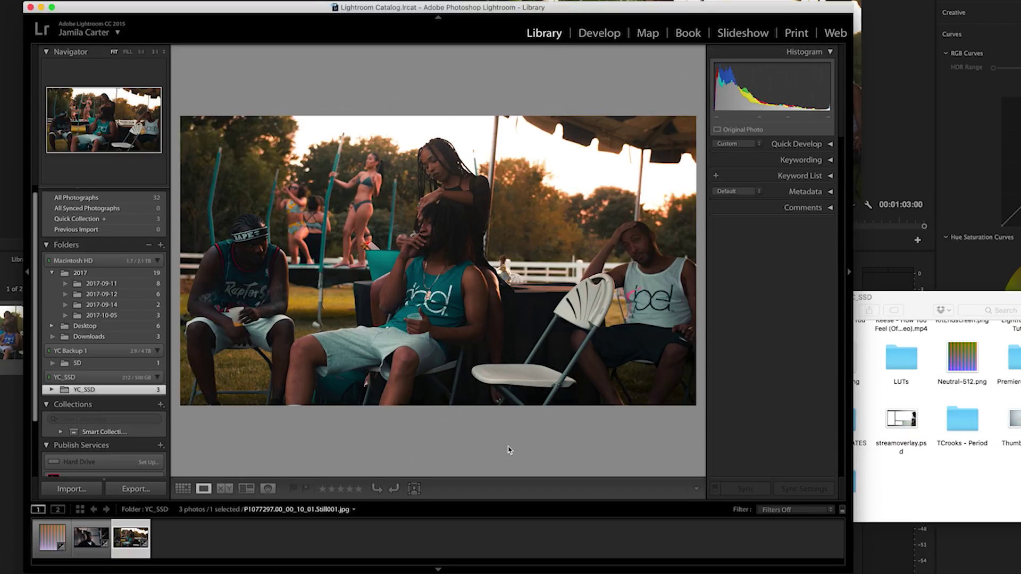
left_click(85, 490)
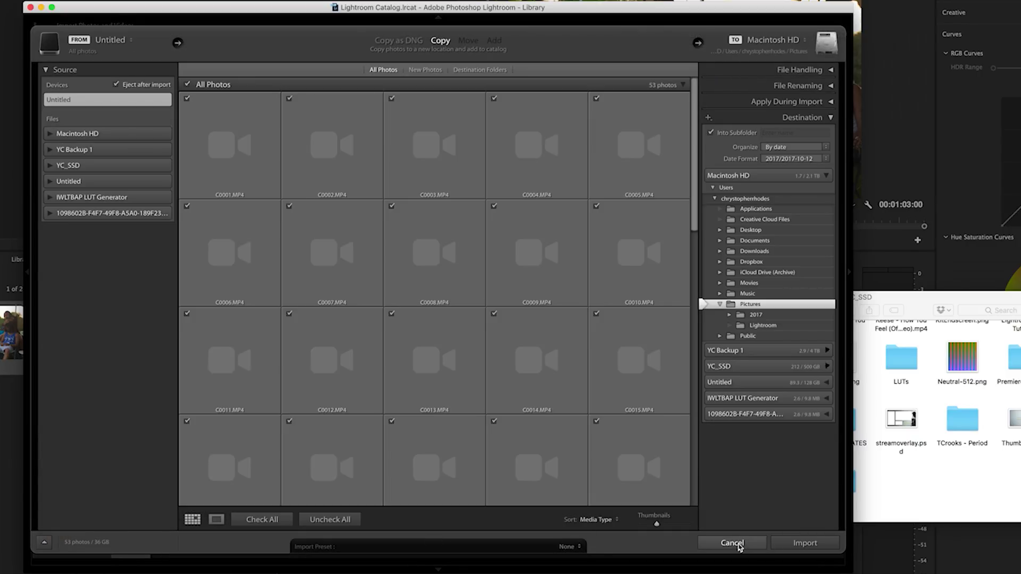
left_click(732, 543)
left_click(44, 538)
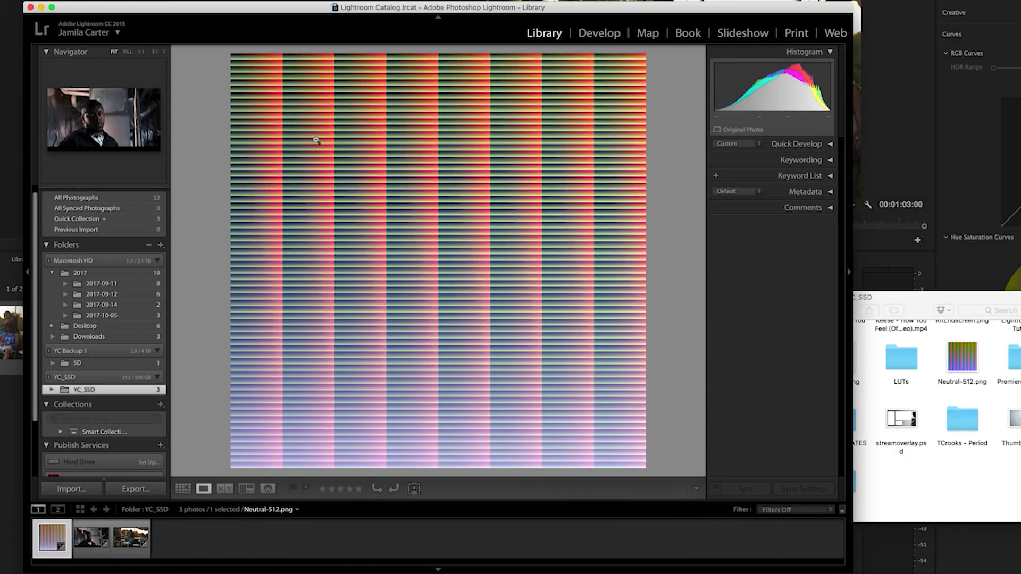
Step: Reset the chart's Develop adjustments and paste the copied grade onto it
left_click(614, 33)
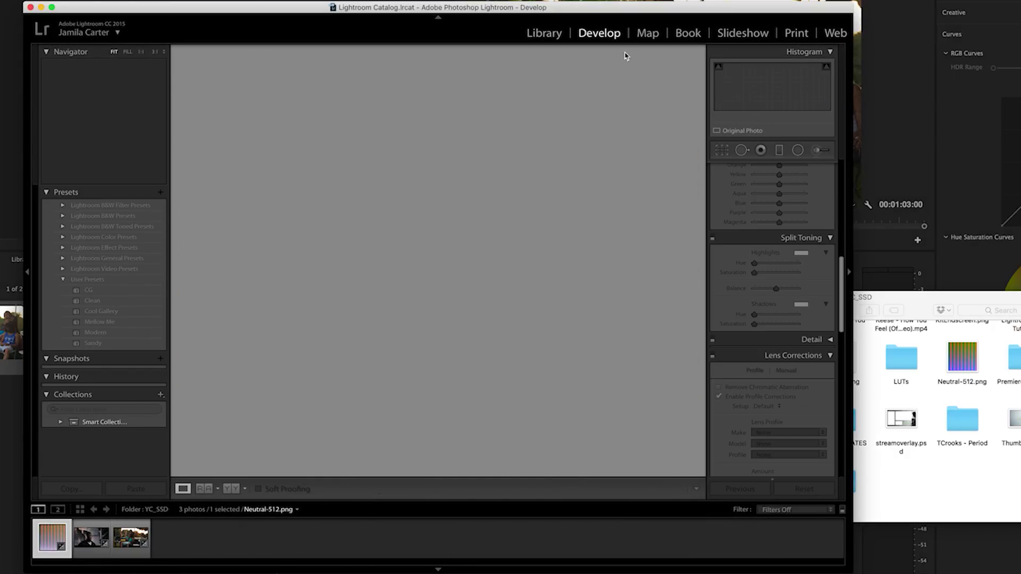
left_click(803, 488)
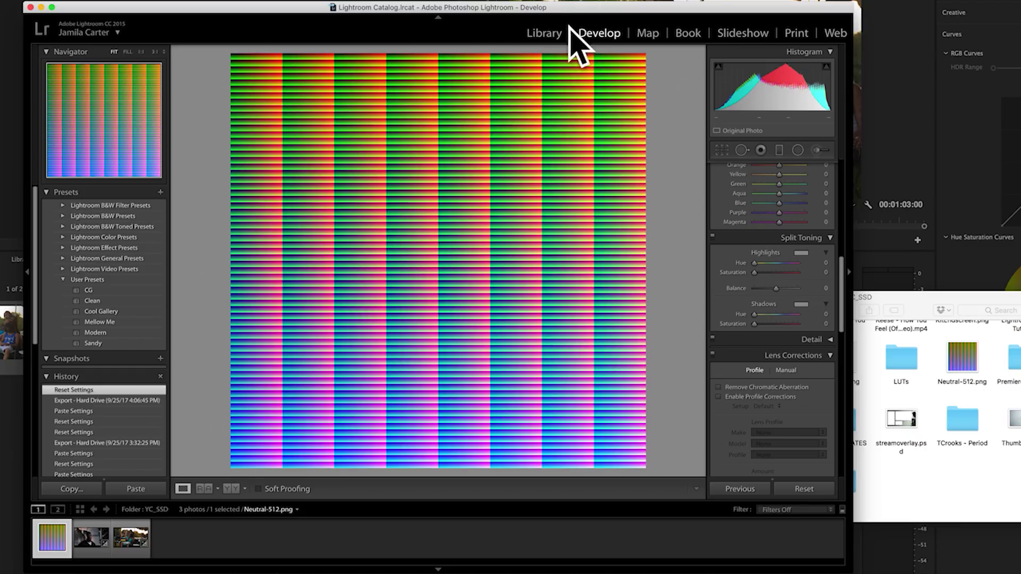
right_click(437, 207)
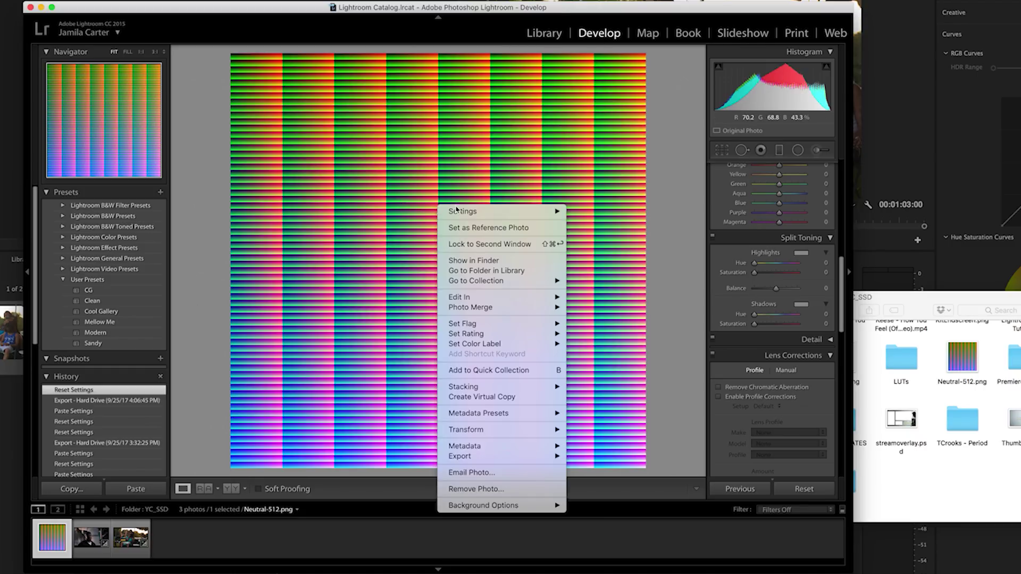
mouse_move(457, 211)
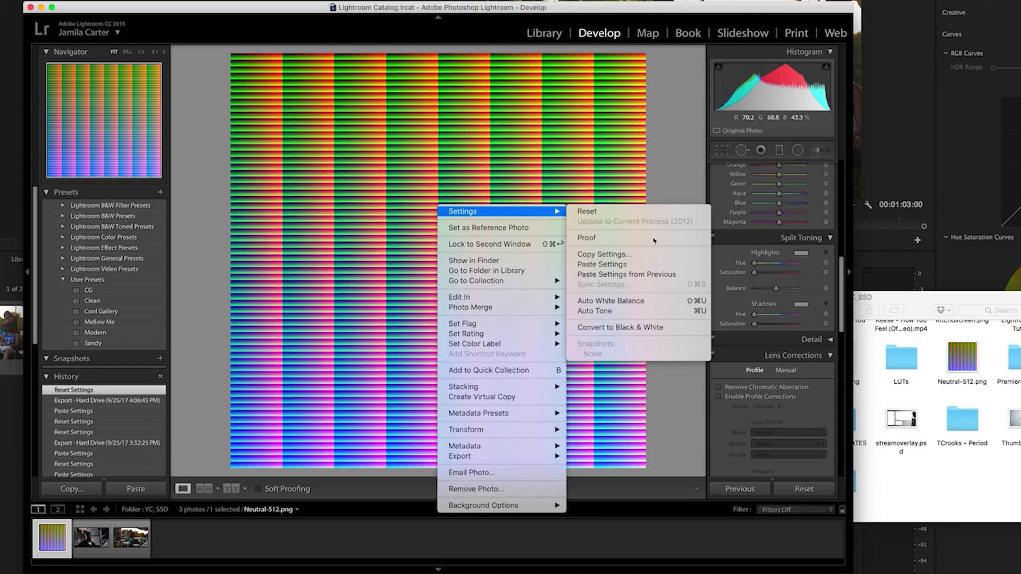
left_click(642, 269)
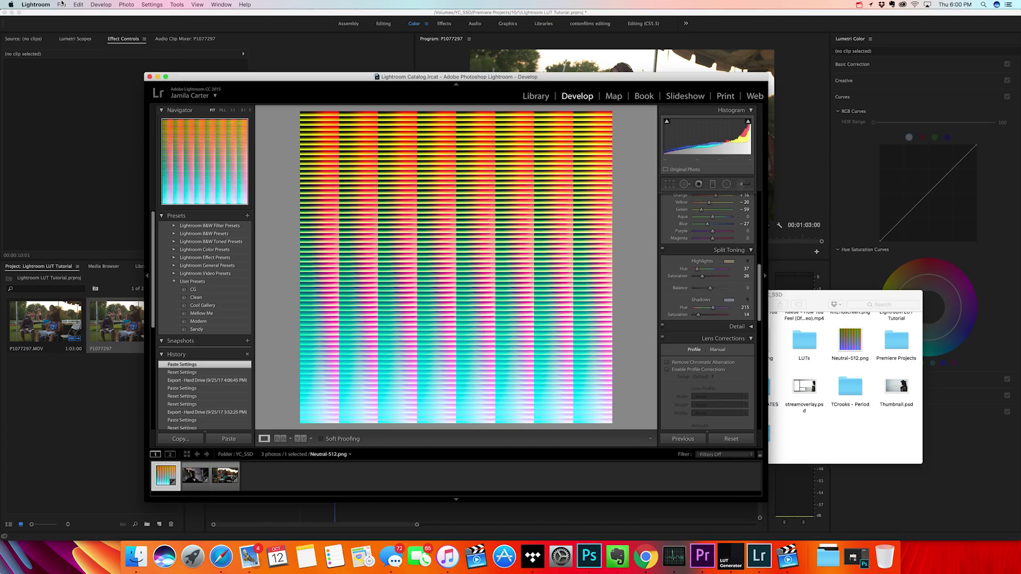
left_click(62, 4)
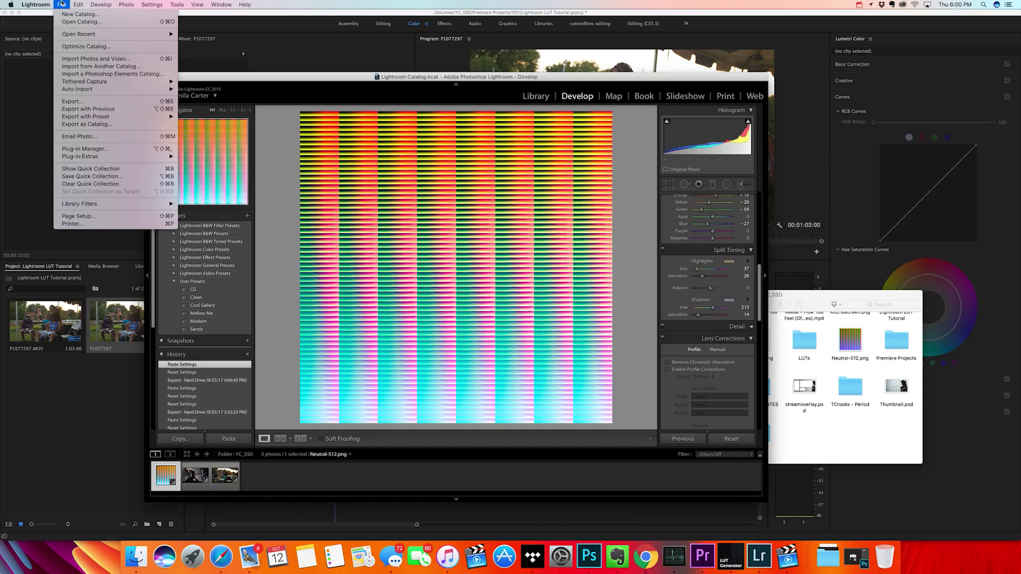
Step: Export the graded Neutral-512 chart as a JPEG to YC_SSD/Lightroom LUT Tutorial
left_click(74, 101)
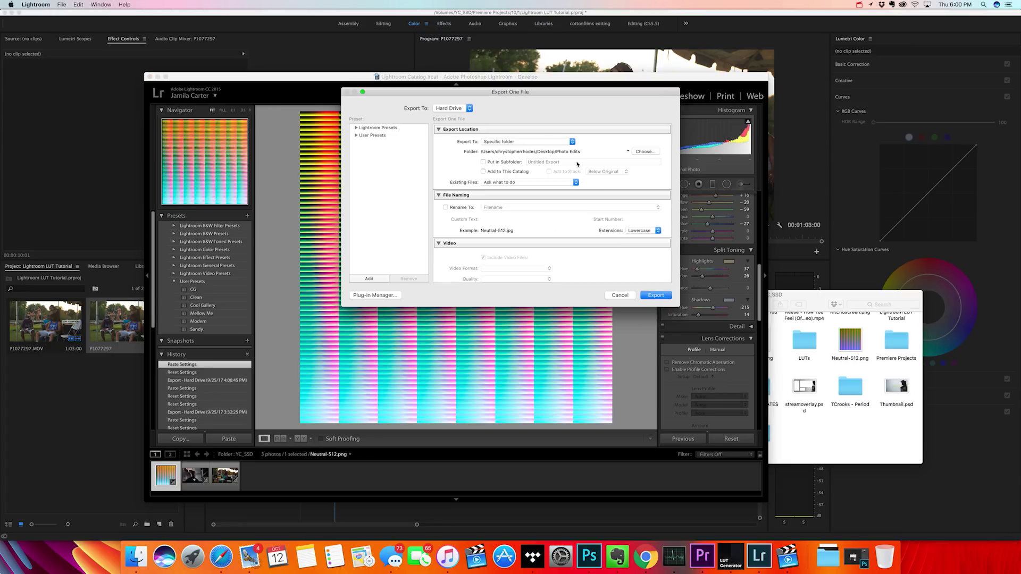
left_click(571, 142)
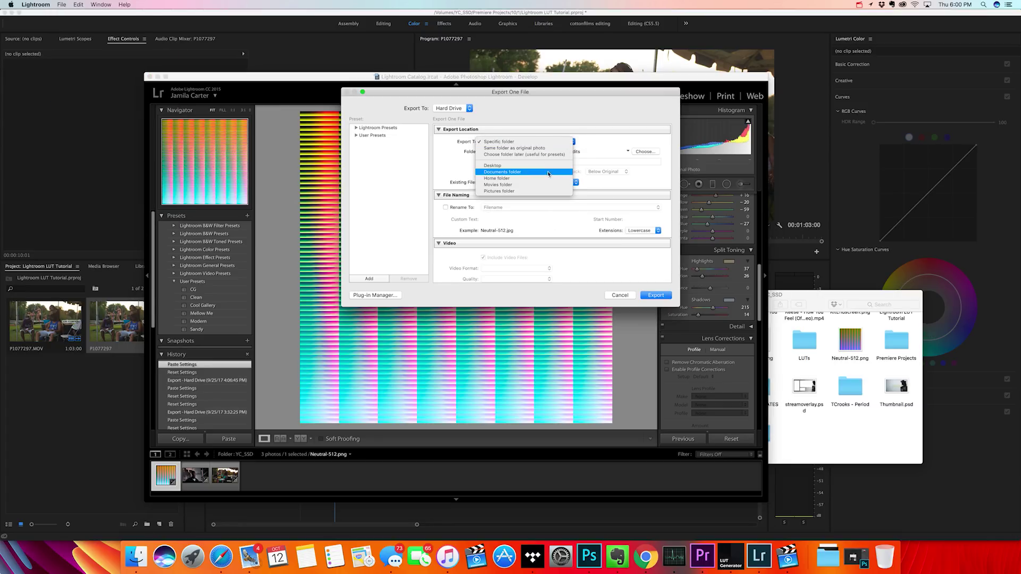
left_click(656, 154)
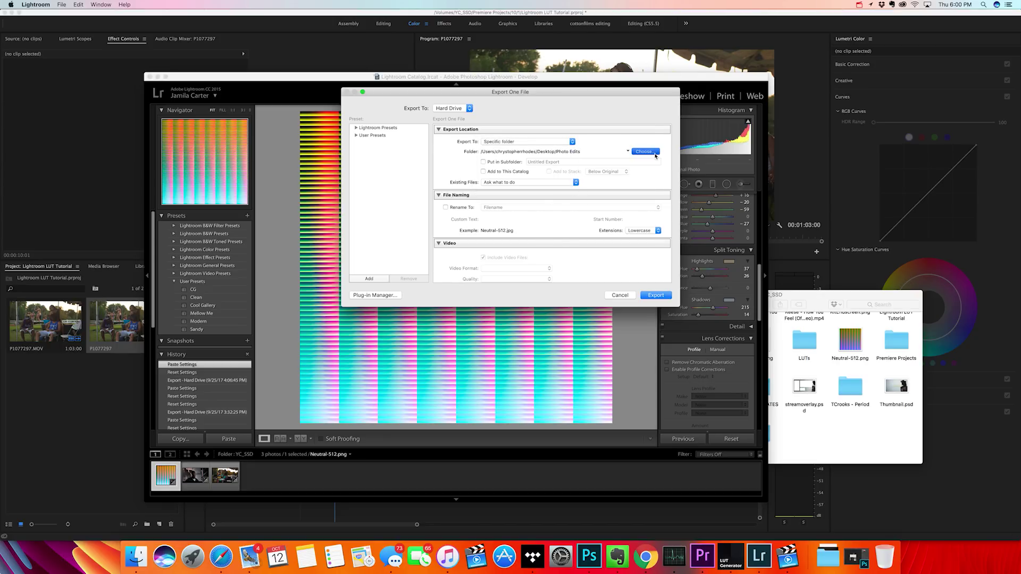
scroll(401, 210, "down", 3)
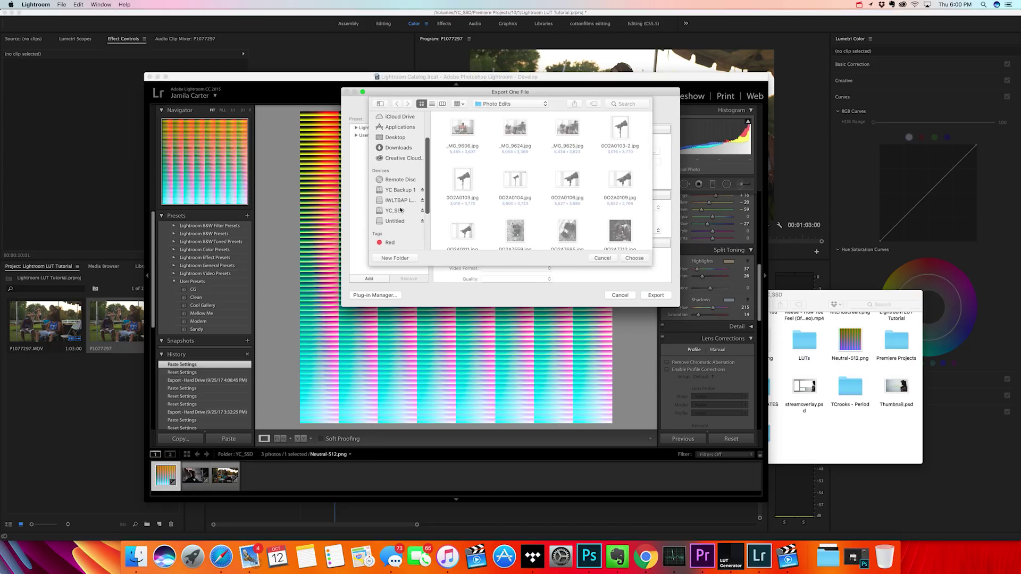
left_click(401, 210)
left_click(618, 181)
scroll(617, 181, "down", 1)
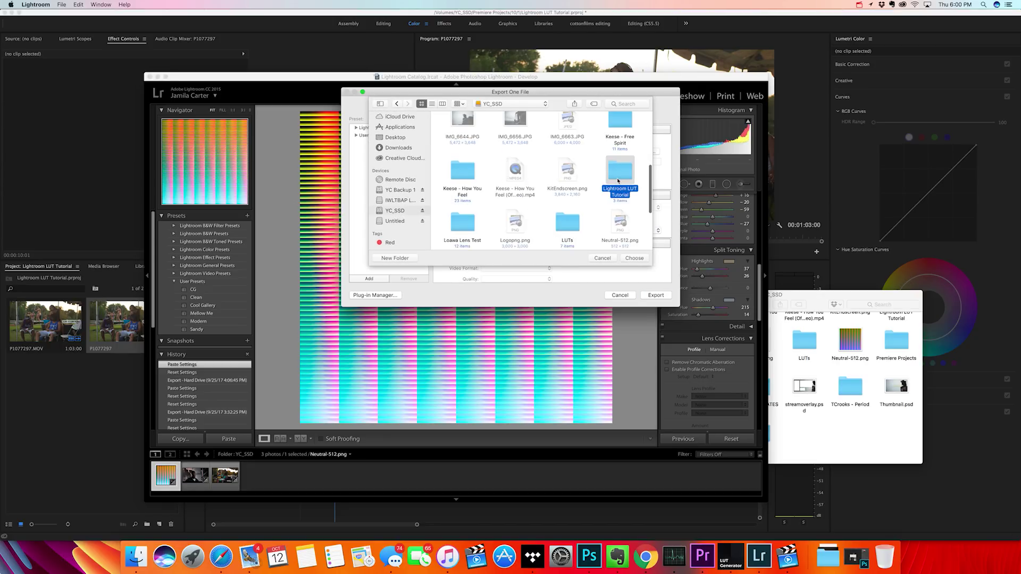
double_click(618, 179)
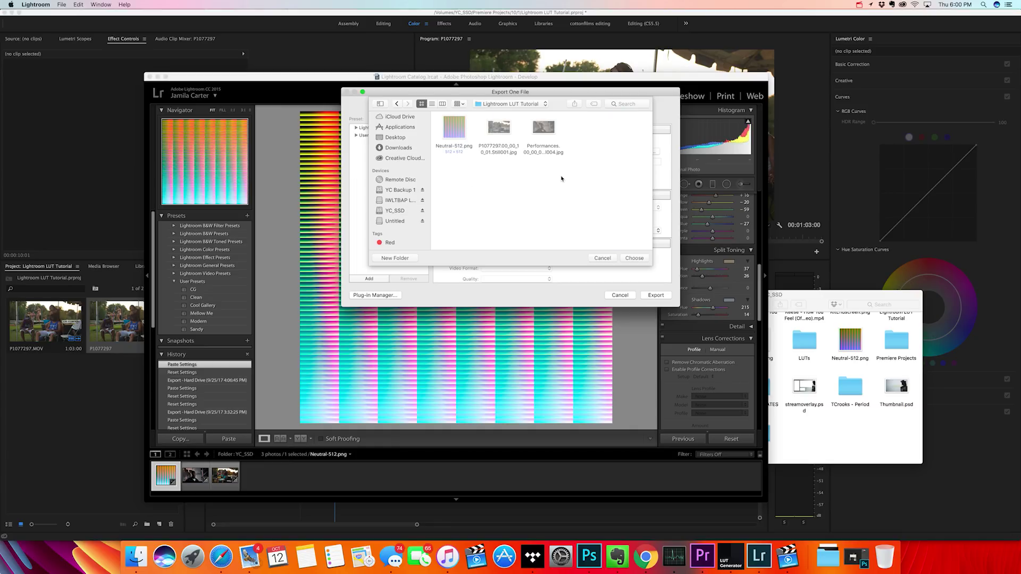
left_click(641, 262)
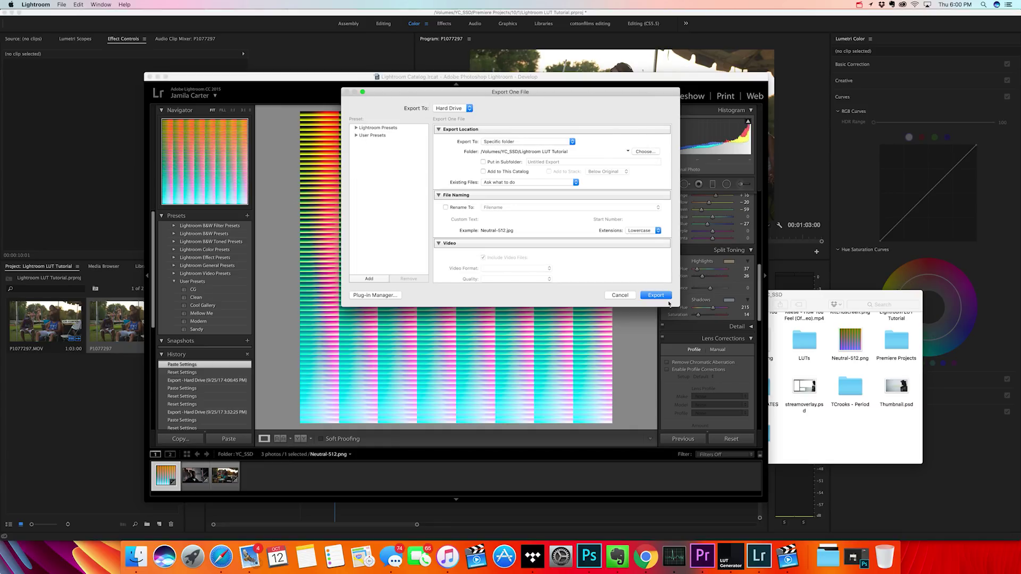
left_click(656, 295)
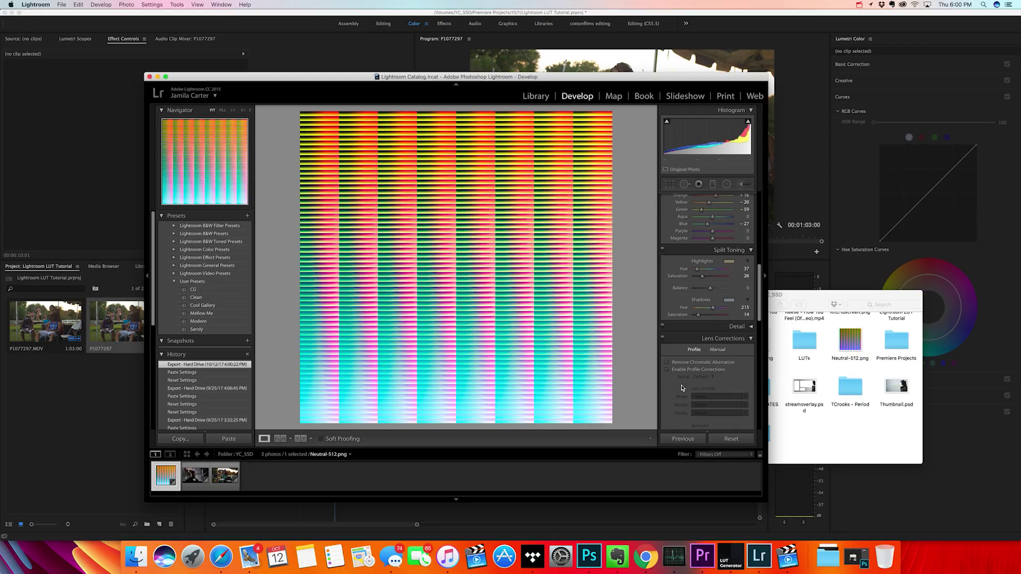
Step: Start LUT Generator's Convert to CUBE and browse to the Lightroom LUT Tutorial folder
left_click(732, 556)
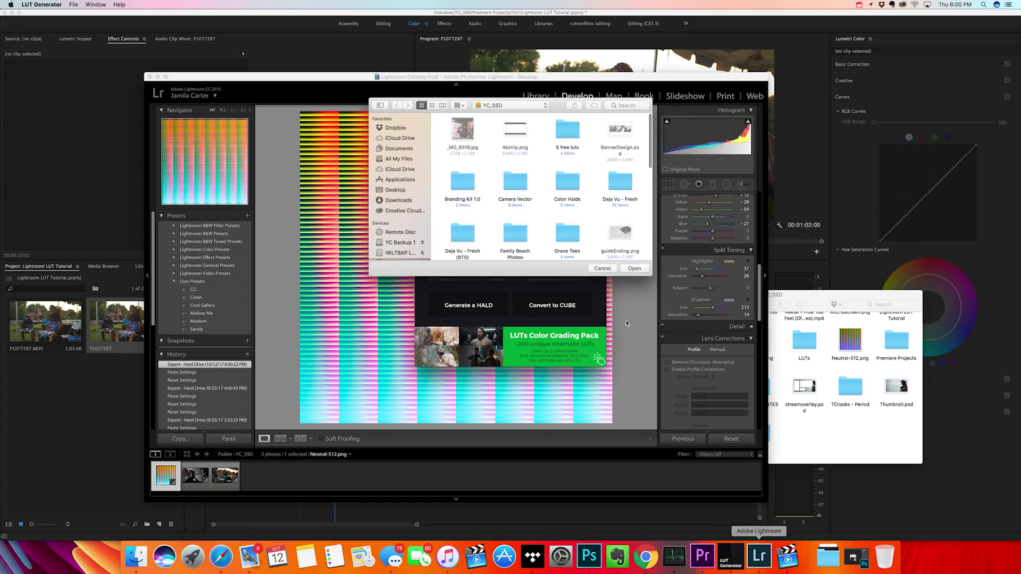
left_click(602, 269)
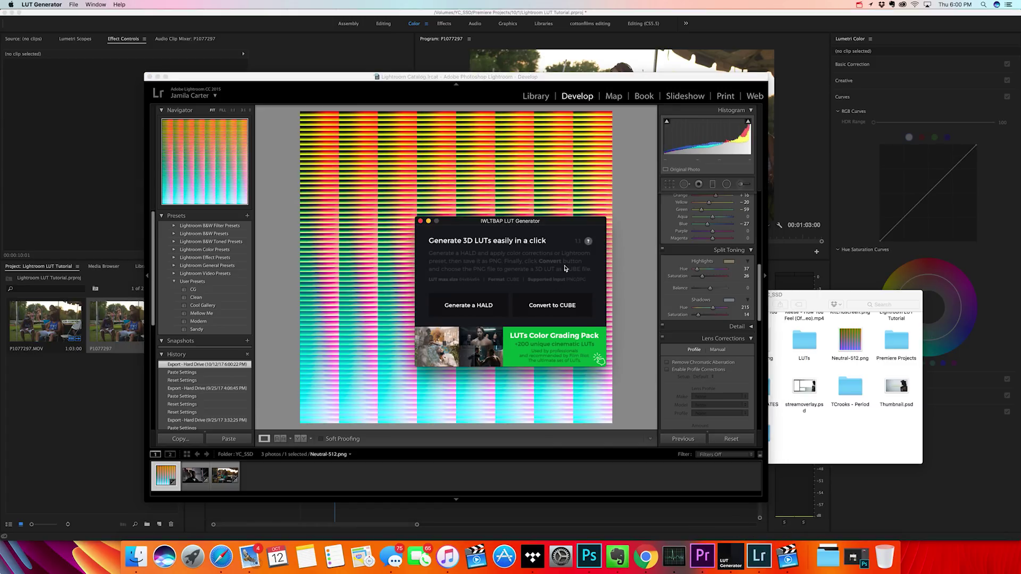
left_click(556, 316)
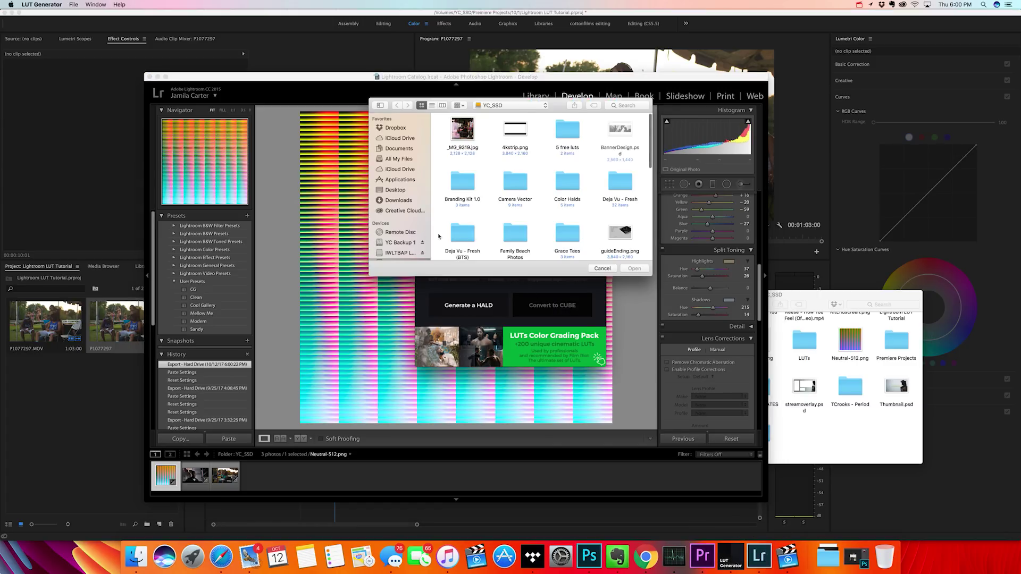
scroll(489, 236, "down", 2)
left_click(567, 216)
scroll(569, 218, "down", 5)
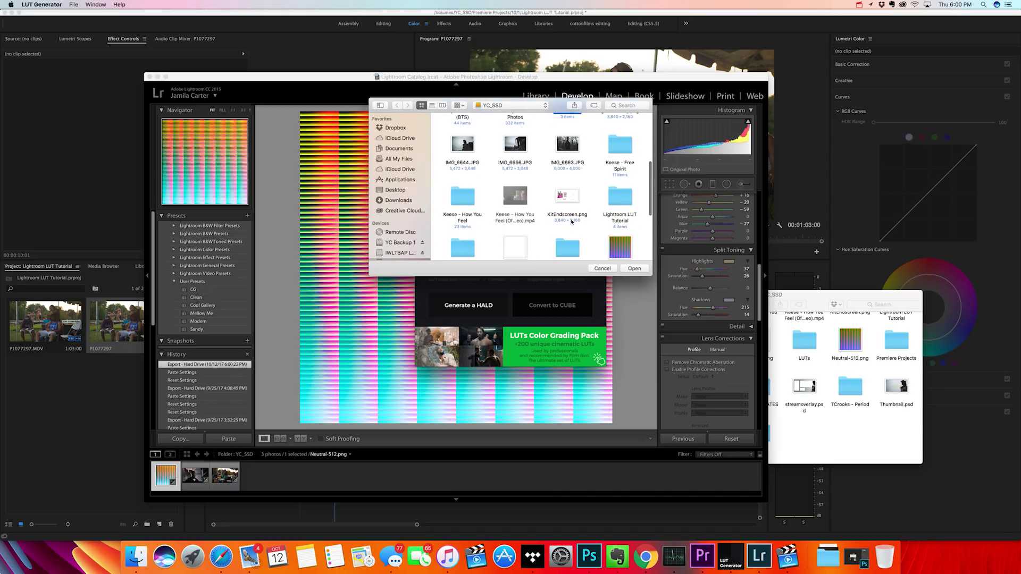
scroll(572, 222, "down", 2)
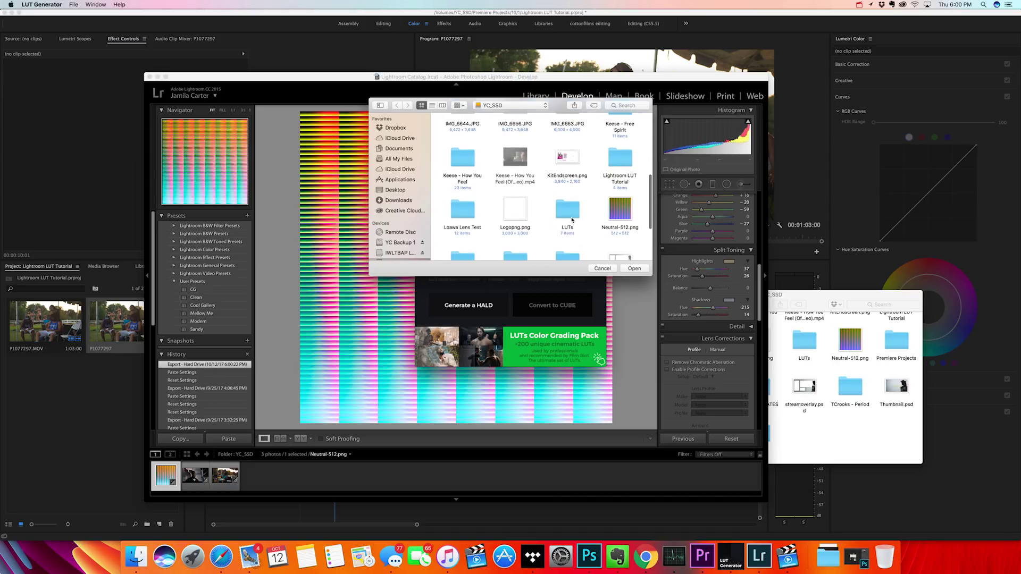
double_click(624, 162)
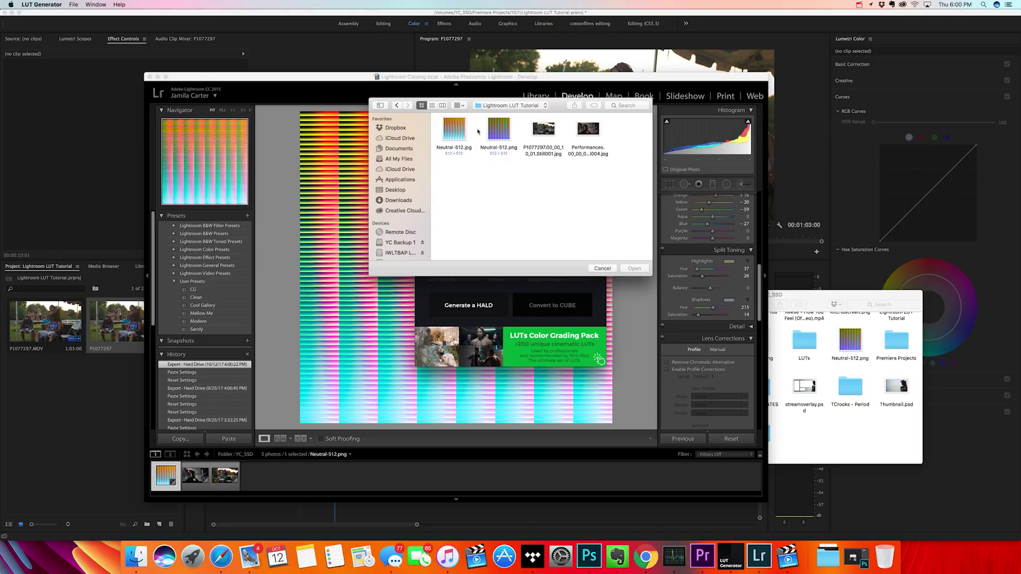
Step: Convert Neutral-512.jpg into a CUBE LUT and confirm the Done alert
left_click(463, 134)
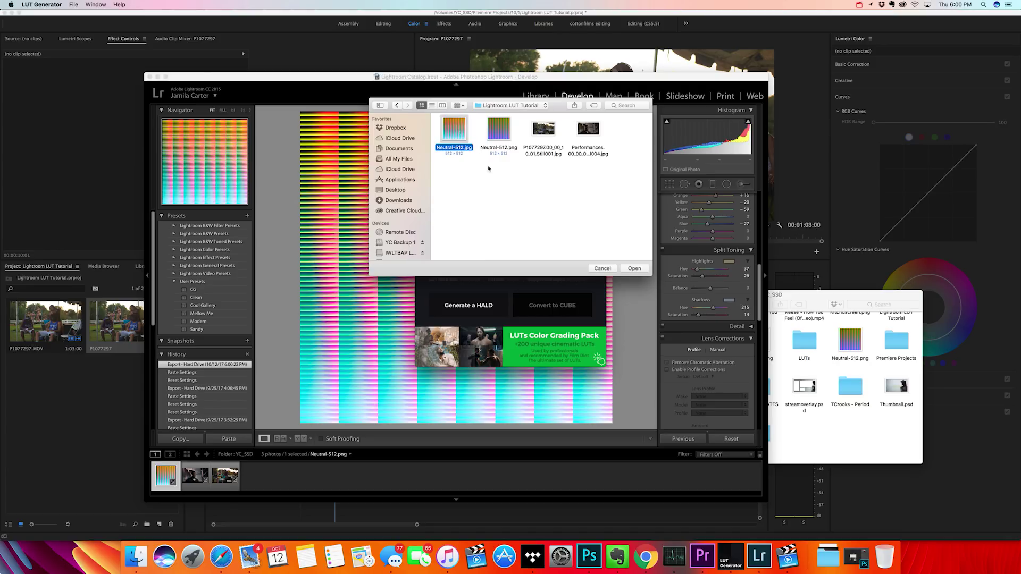
double_click(460, 136)
left_click(633, 269)
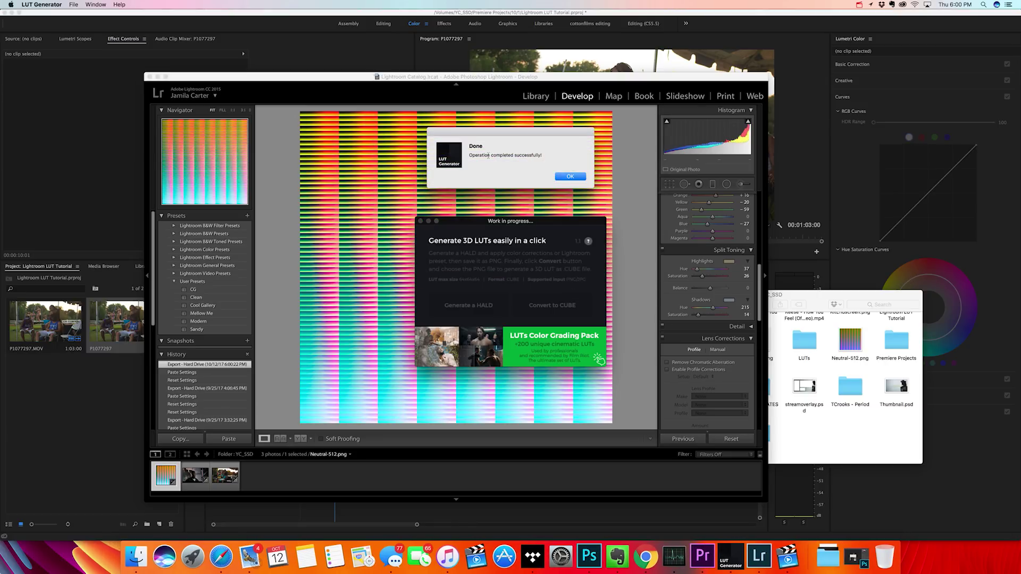
left_click(570, 177)
left_click(78, 440)
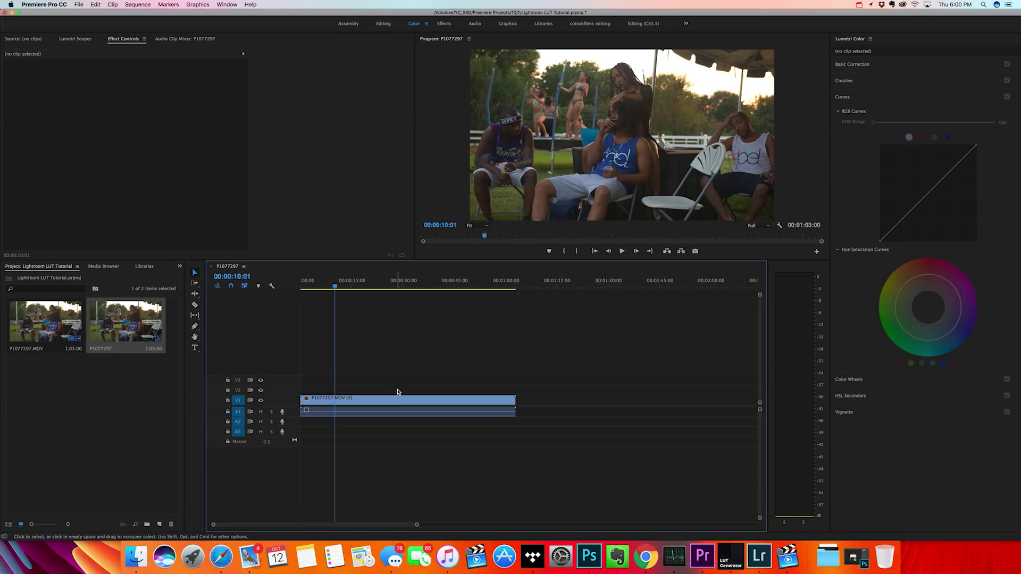
Step: Select the P1077297.MOV clip and expand Lumetri Color's Creative section
left_click(398, 399)
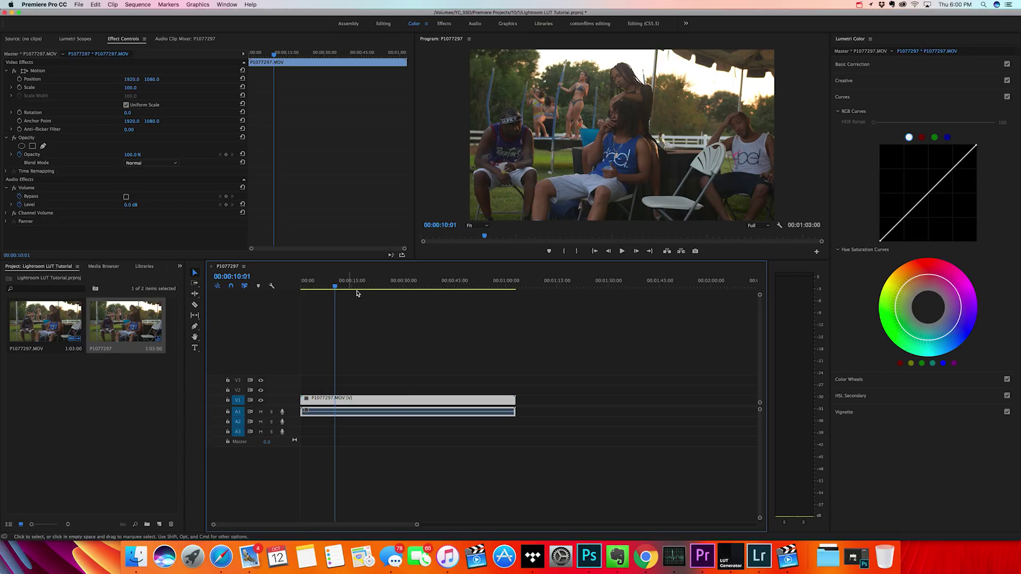
left_click(915, 82)
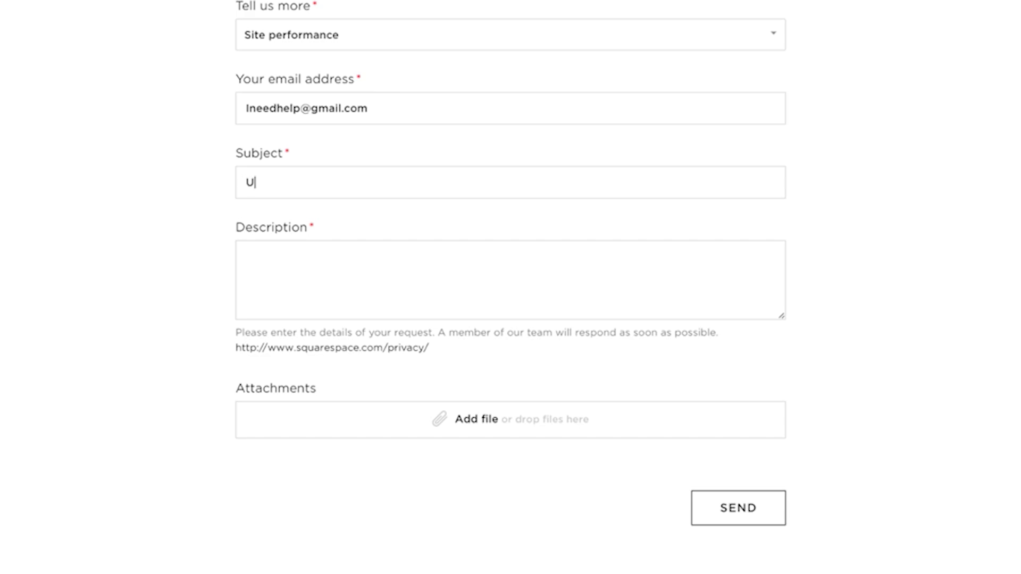
Step: Finish the Subject as 'I NEED HELP' and enter 'PLEASE I NEED HELP' as the Description
type("NEED HELP")
left_click(478, 143)
type("PLEASE I NEED HELP")
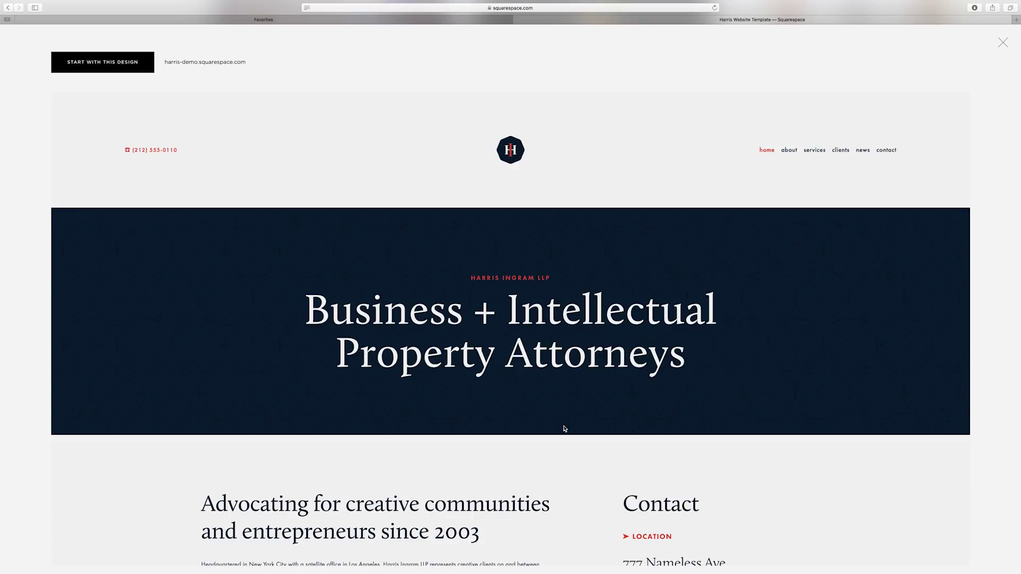
scroll(407, 358, "down", 10)
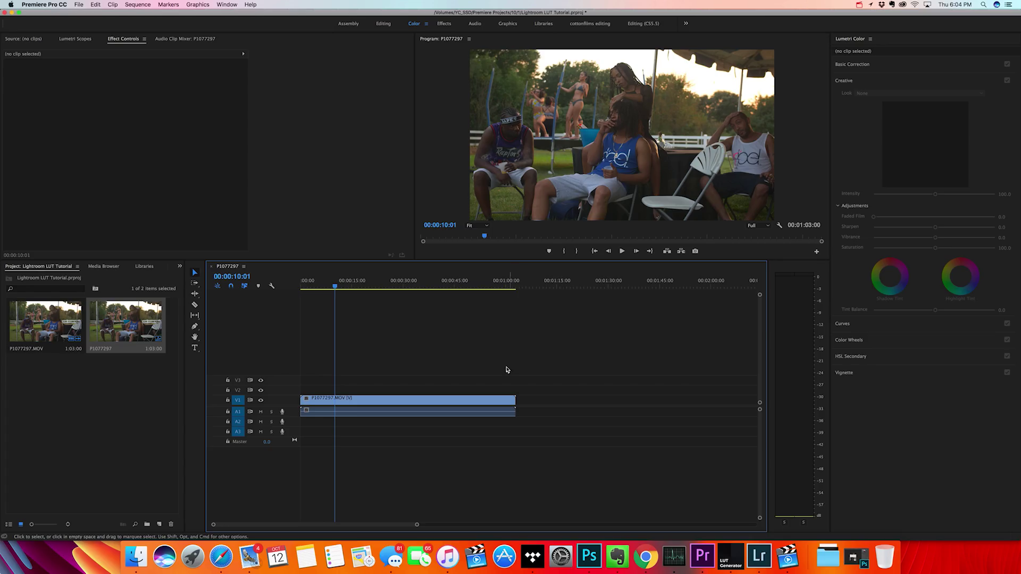
Step: Select the clip and browse for a custom Look LUT on the YC_SSD drive
left_click(434, 400)
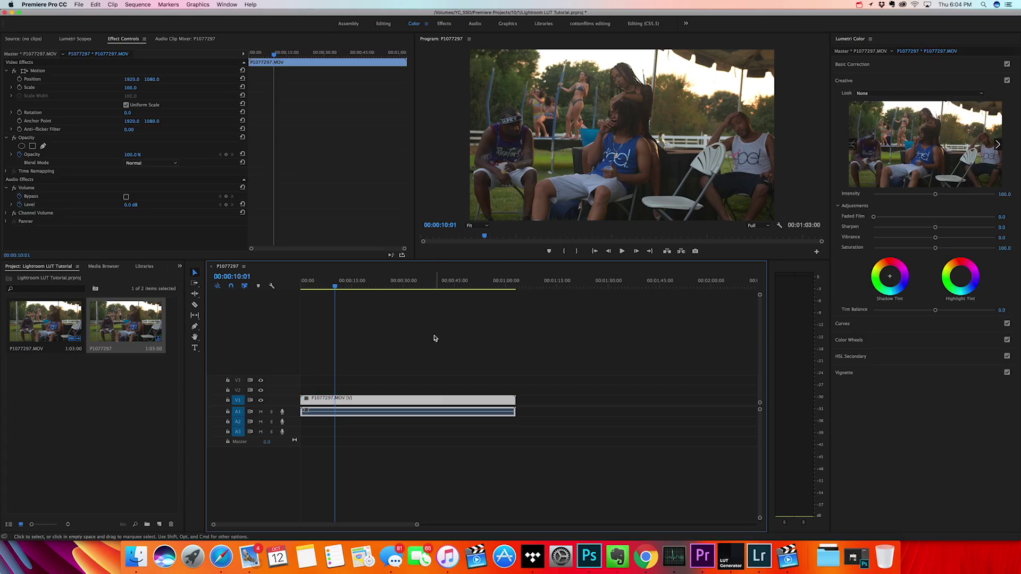
left_click(933, 97)
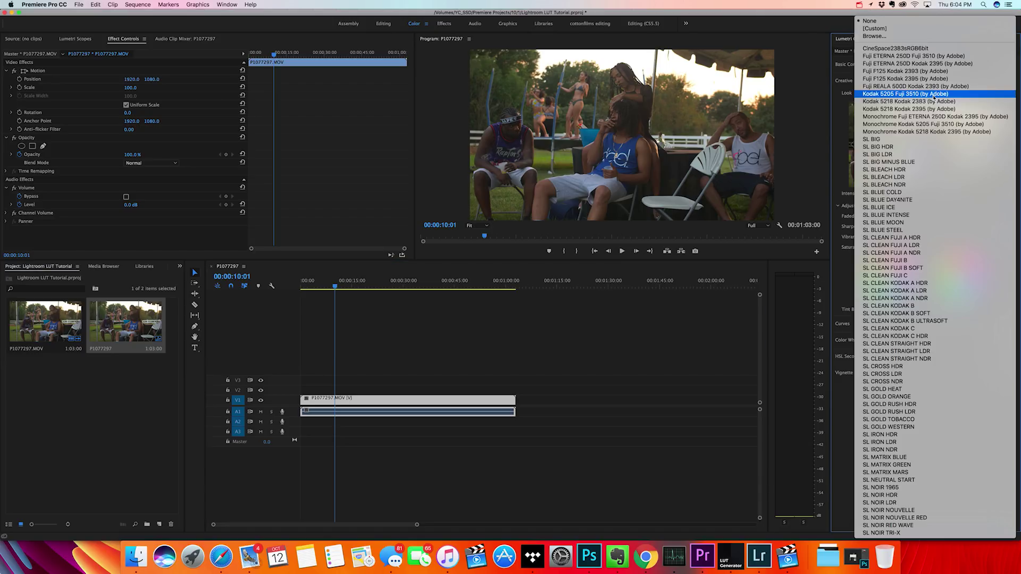
left_click(914, 36)
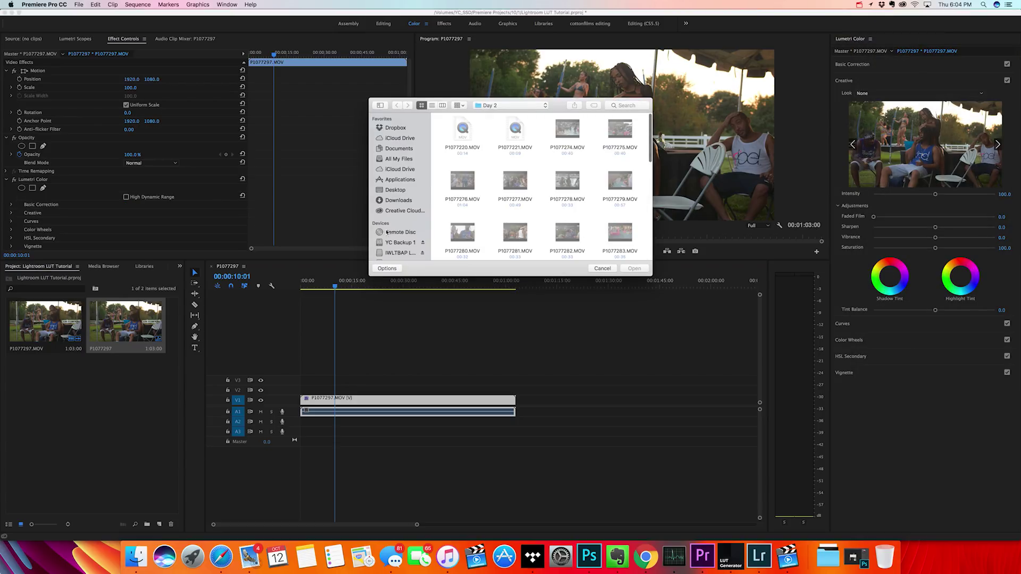
scroll(399, 231, "down", 2)
left_click(406, 243)
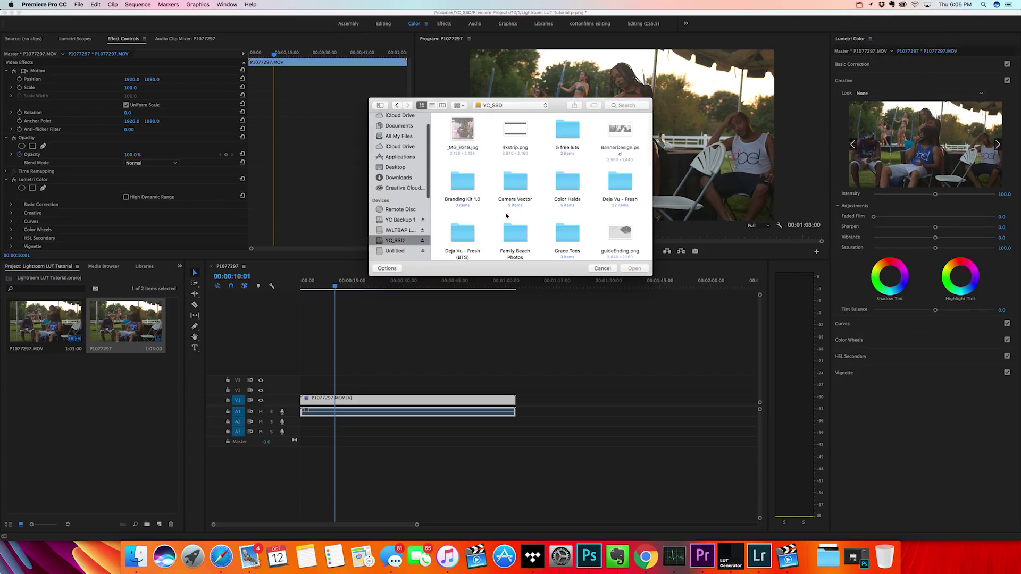
left_click(611, 190)
double_click(611, 192)
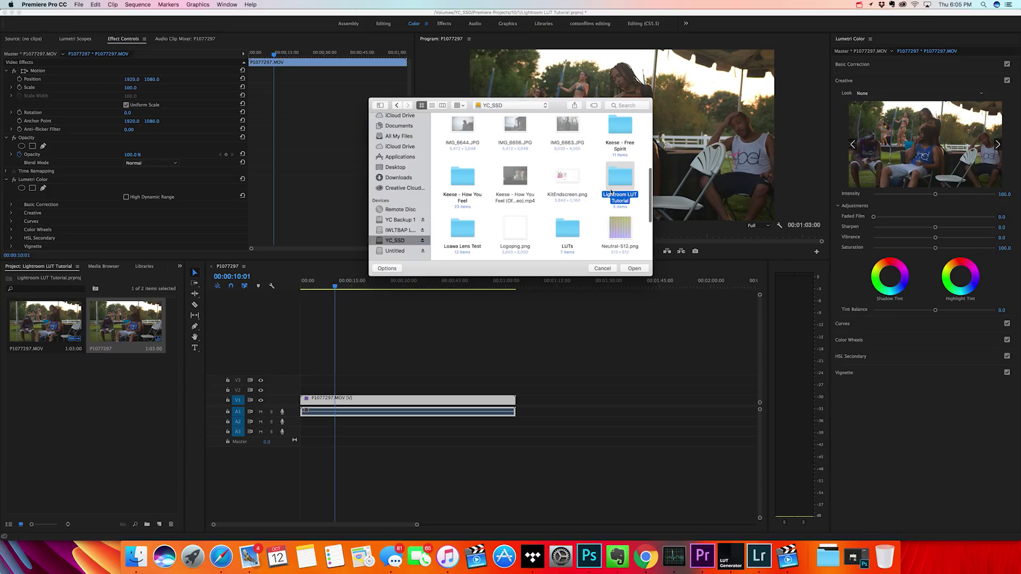
Step: Load Neutral-512.cube from the Lightroom LUT Tutorial folder as the Creative look
double_click(620, 183)
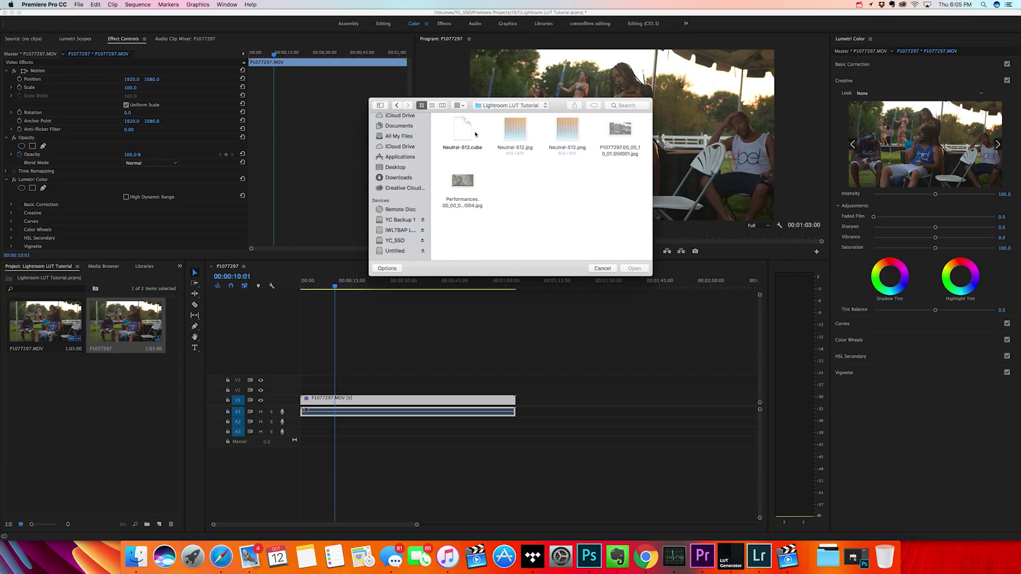
left_click(463, 125)
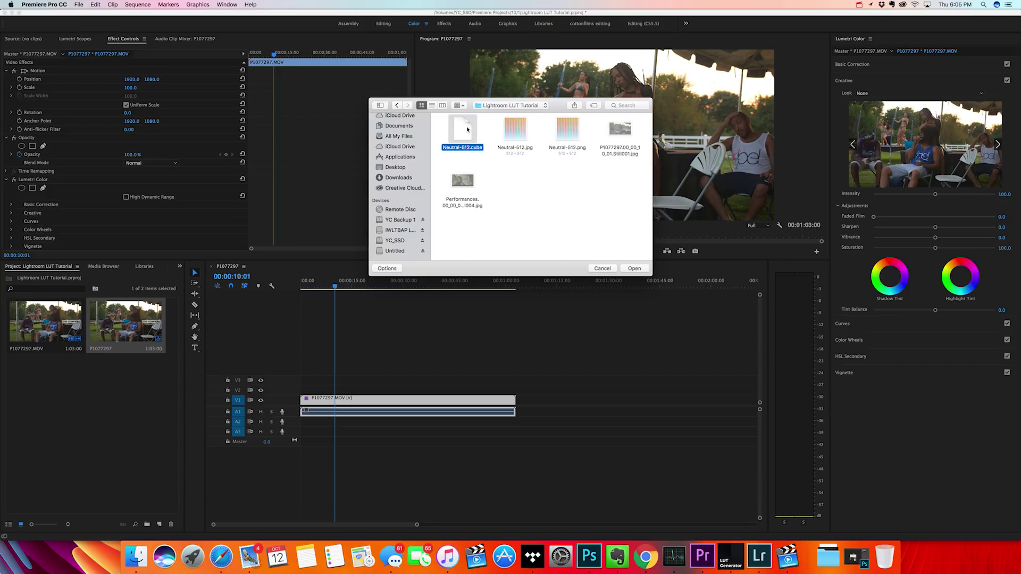
left_click(507, 170)
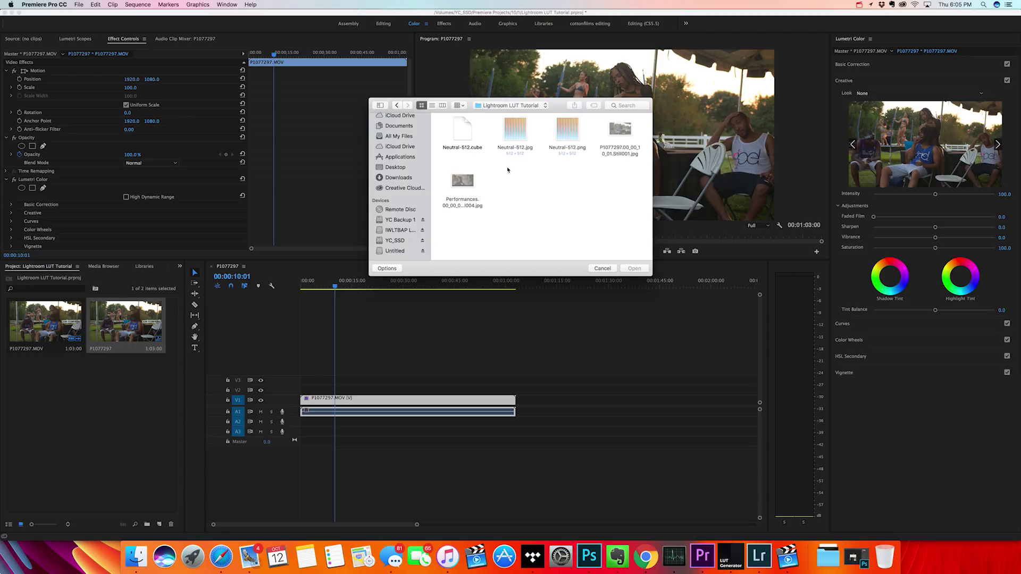
left_click(467, 130)
left_click(634, 269)
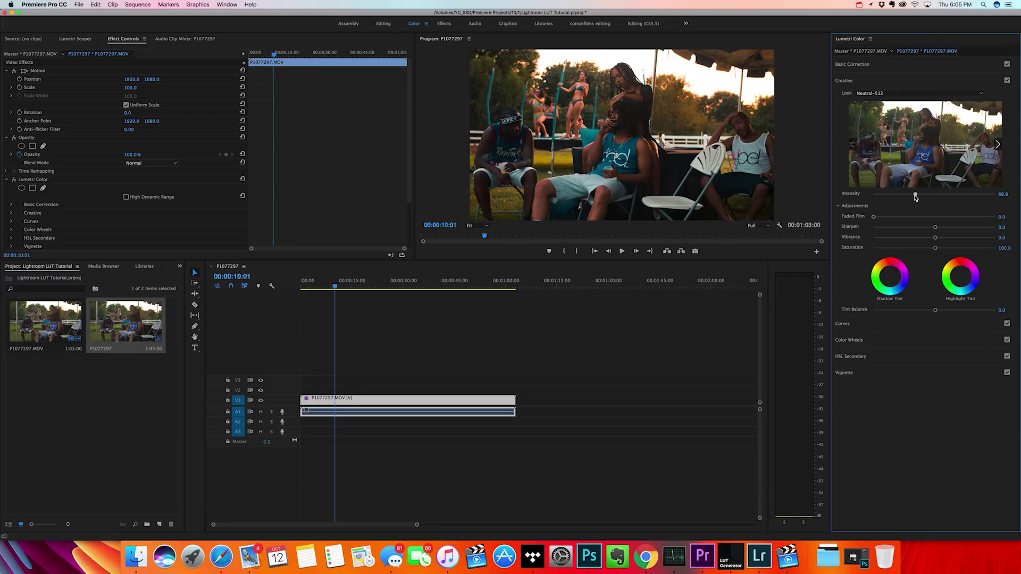
Step: Scrub the timeline to preview the Neutral-512 look at Intensity 68
left_click(387, 381)
left_click_drag(336, 286, 311, 287)
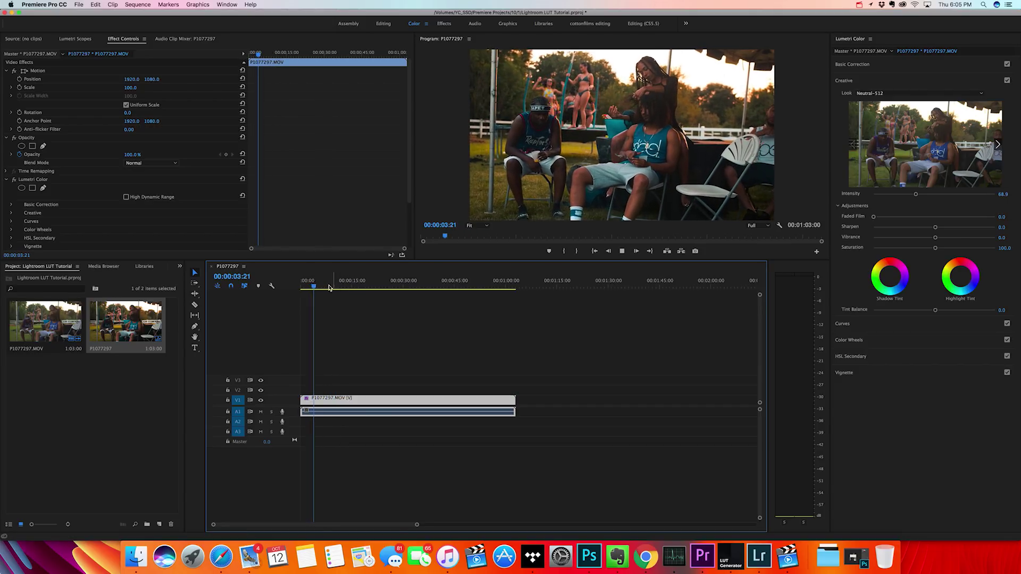
Step: Trim the first nine seconds off the clip and pull it back to 00:00
key("space")
left_click(336, 286)
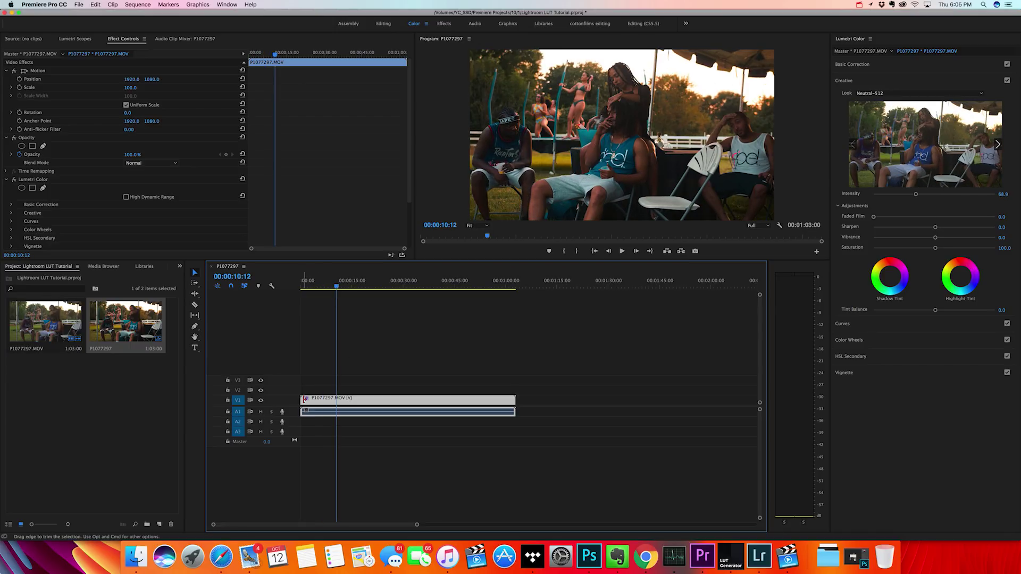
left_click_drag(302, 399, 337, 399)
key("Home")
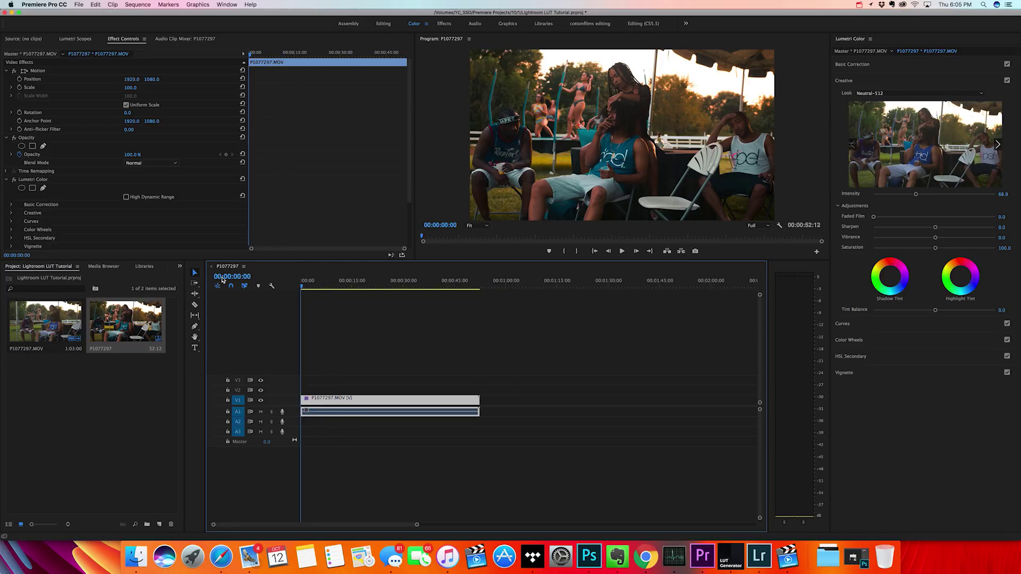
key("space")
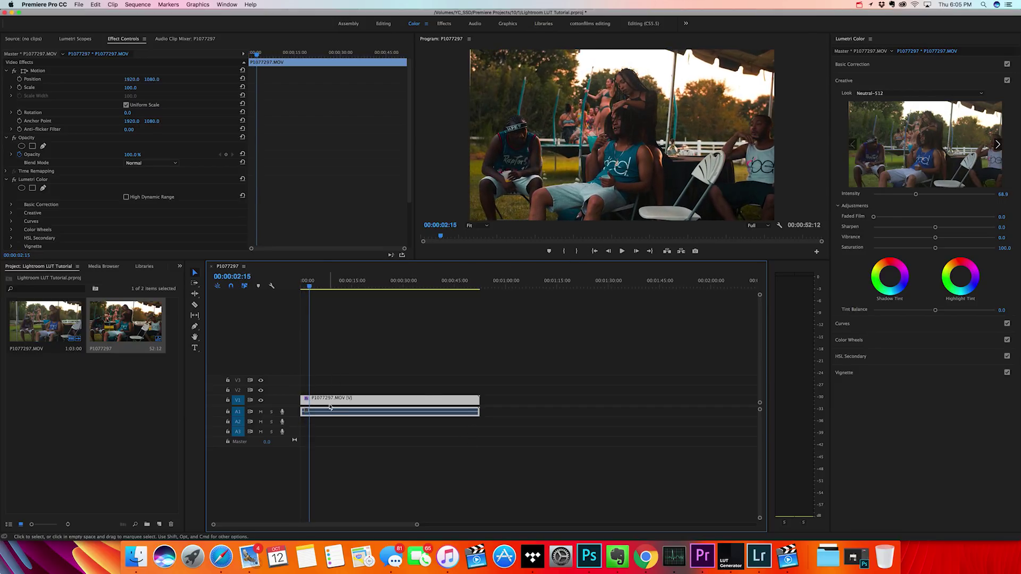
Step: Place a copy of the clip on V2 and remove its Lumetri Color effect
left_click(335, 385)
left_click_drag(328, 404, 333, 390)
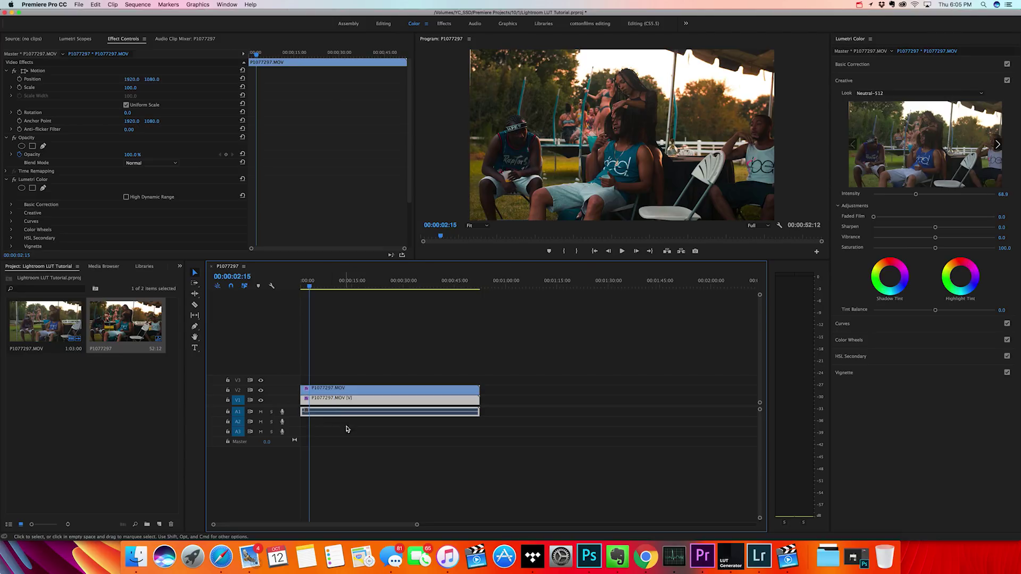
left_click(30, 181)
key("Delete")
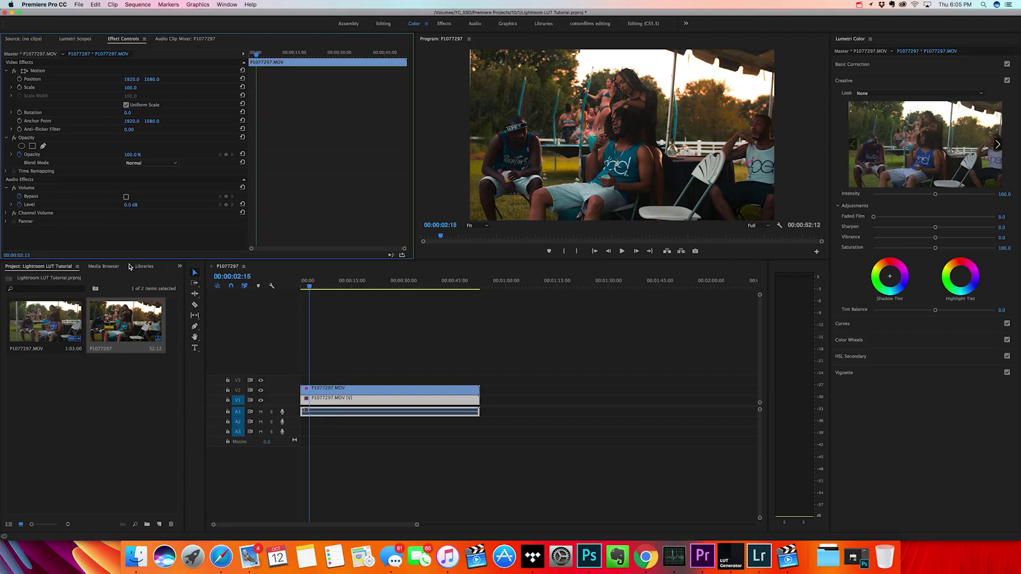
Step: Apply the Video Transitions > Wipe > Wipe transition to the start of the V2 copy
key("shift+7")
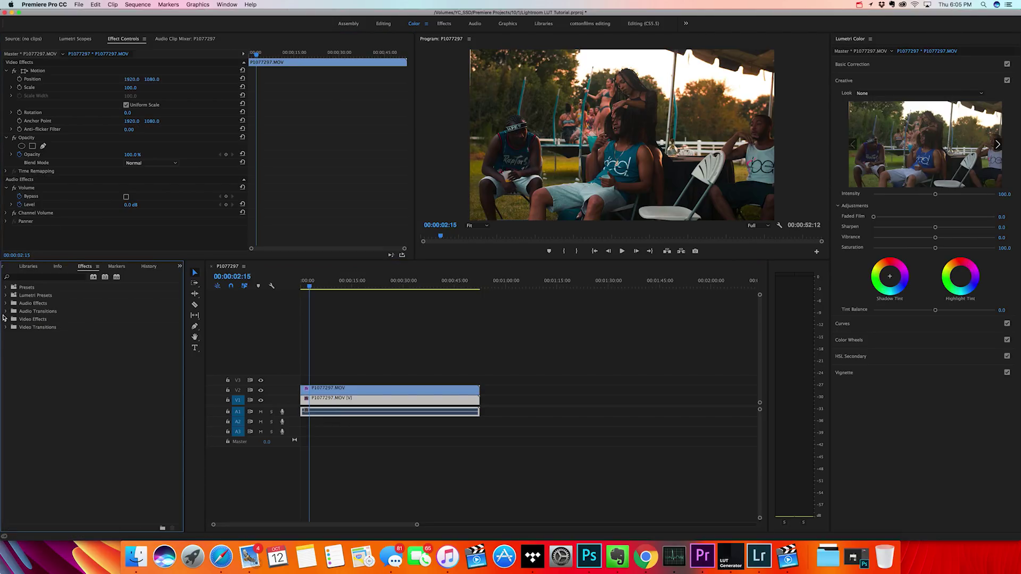
left_click(7, 327)
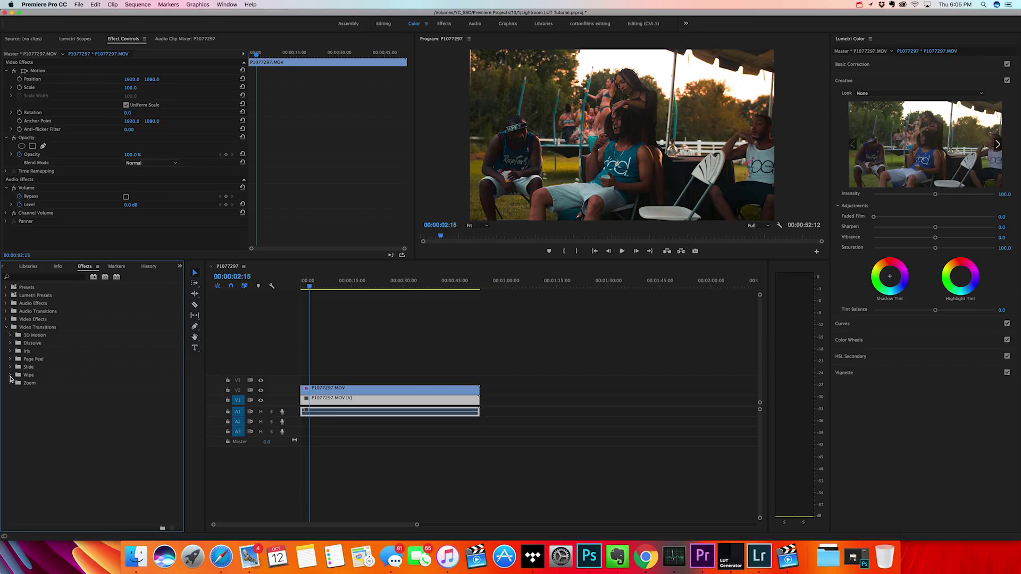
left_click(10, 376)
left_click_drag(32, 407, 304, 392)
left_click(284, 287)
key("Home")
key("backslash")
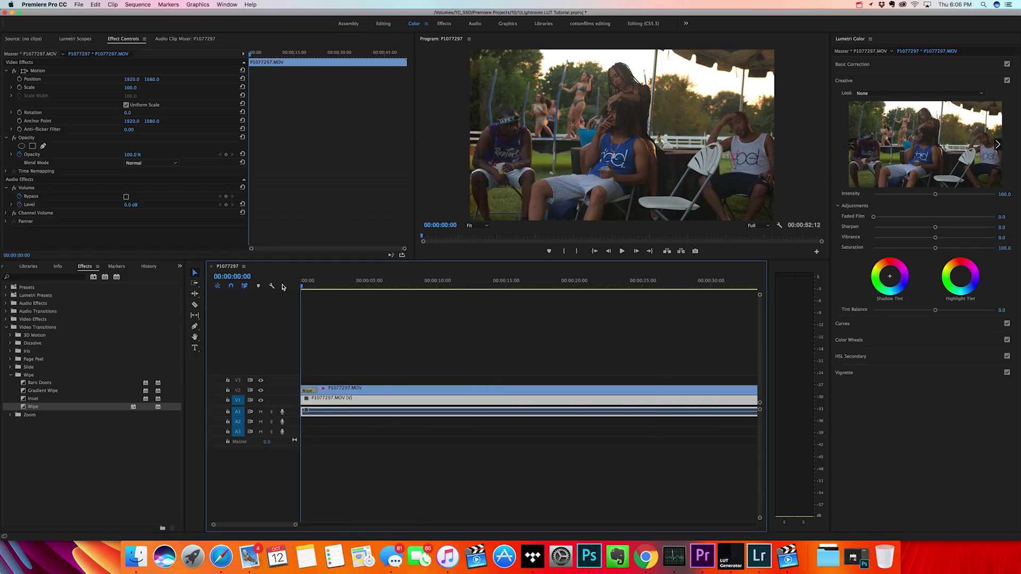
Step: Shift the V2 copy about one second later and play the before/after wipe comparison
left_click(305, 389)
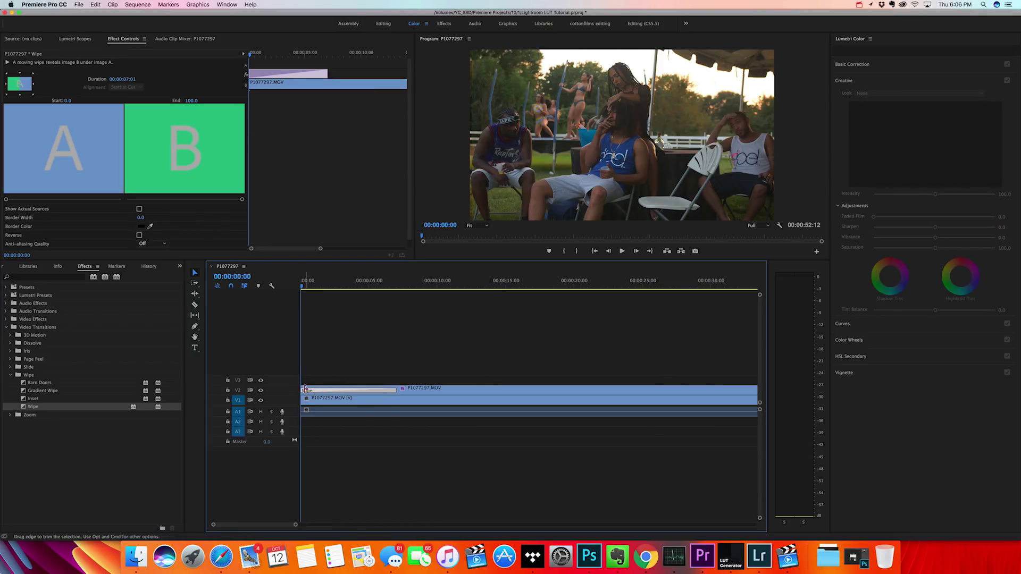
left_click_drag(305, 389, 344, 388)
key("space")
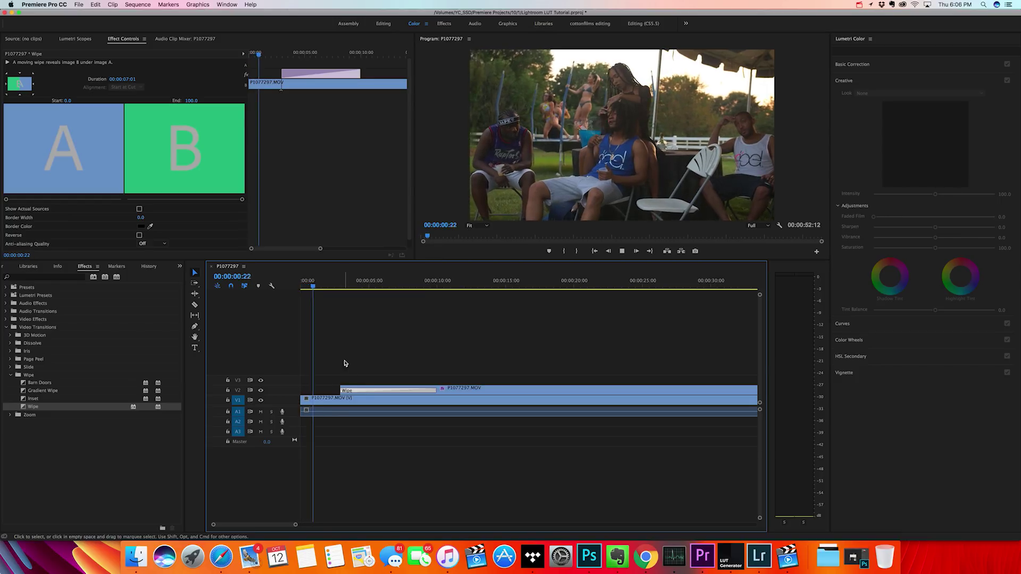
key("minus")
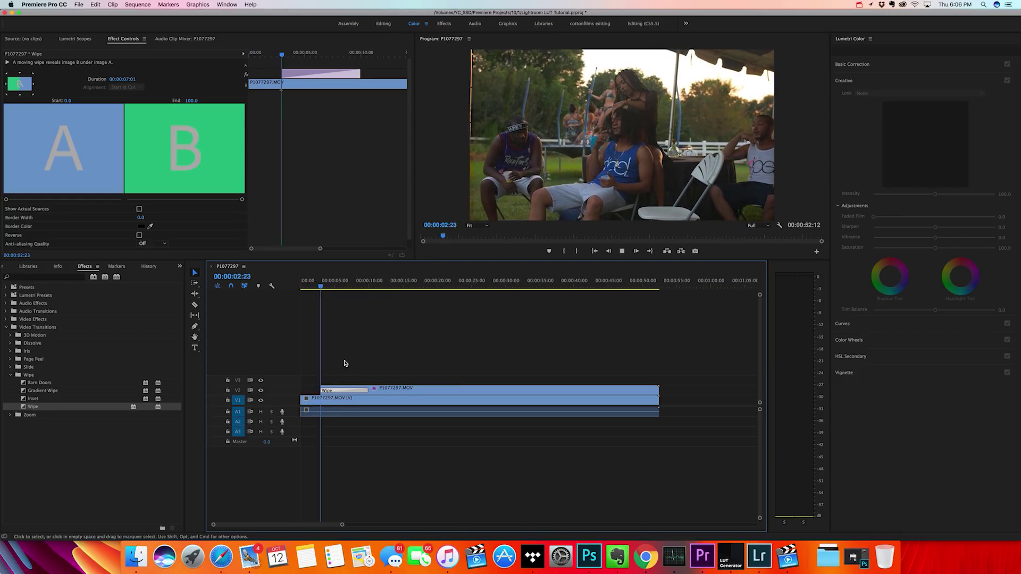